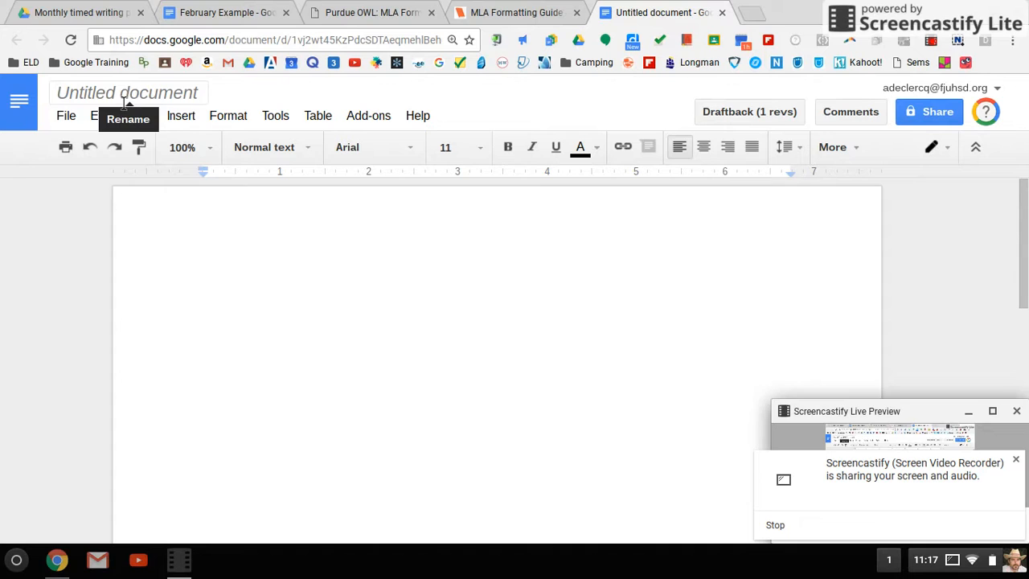
# - Enter "Sample Paper" as the first line of the blank document and name the file Sample Paper
pyautogui.click(125, 100)
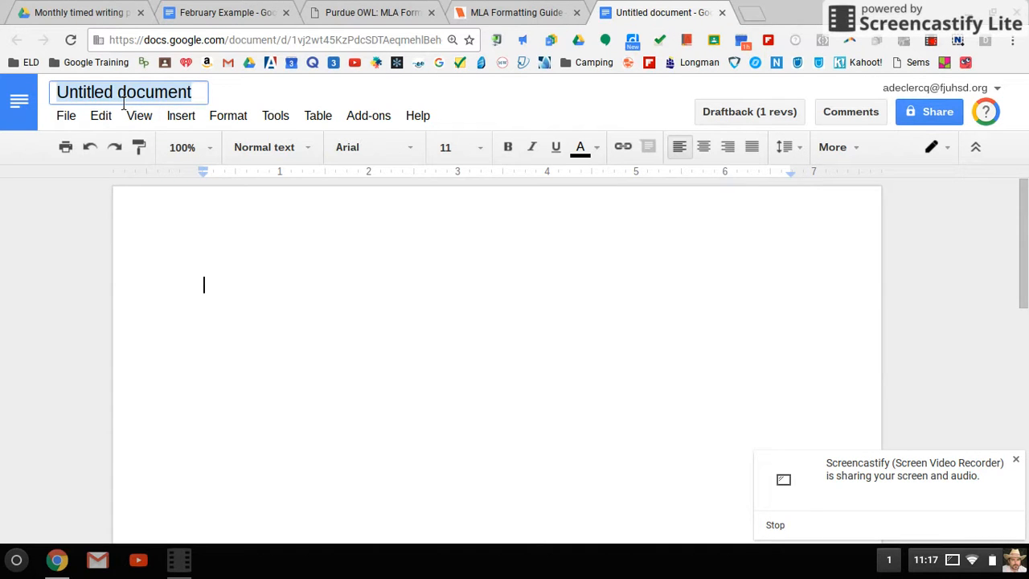
pyautogui.click(263, 286)
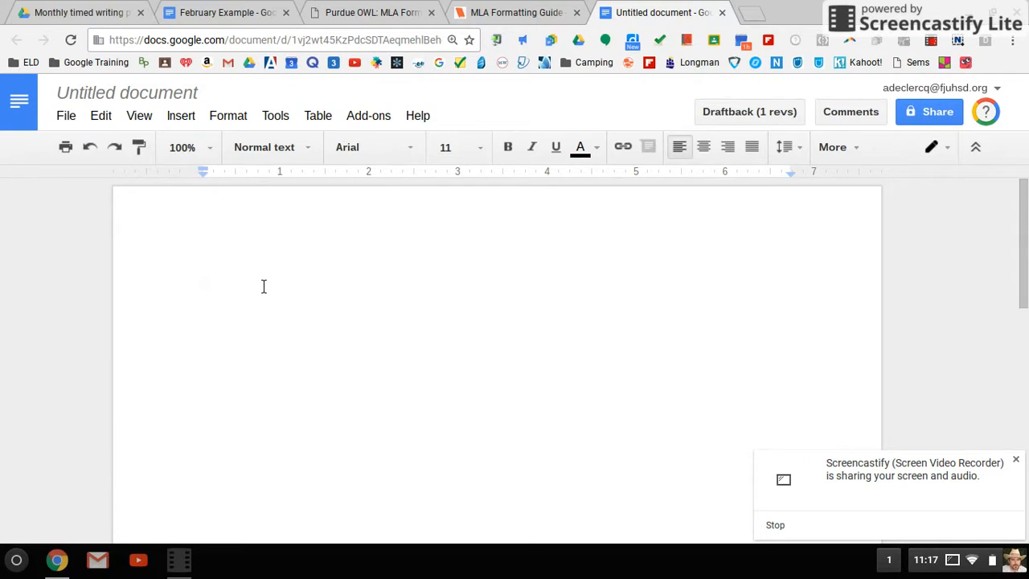
pyautogui.write('Sa')
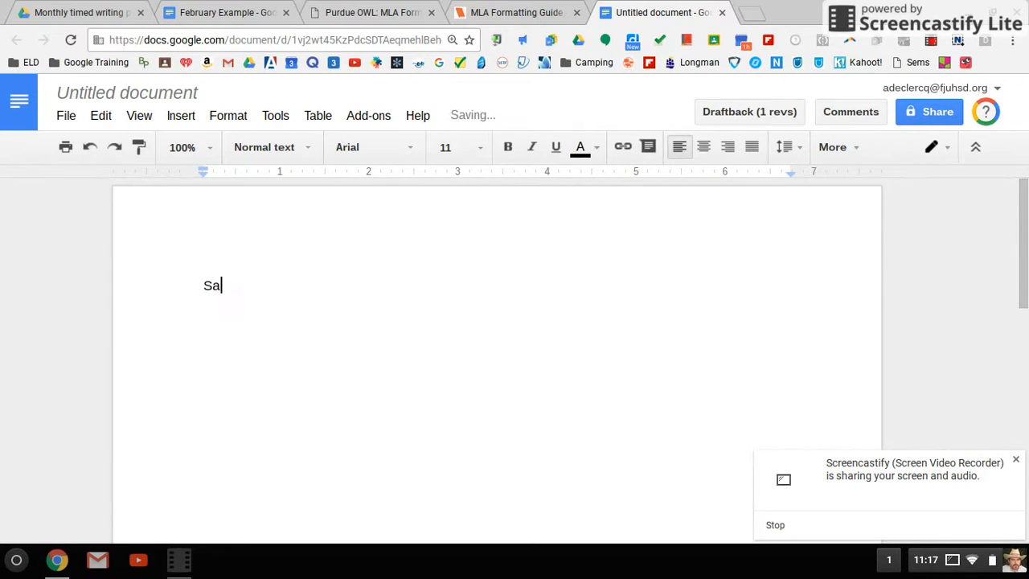
pyautogui.write('mple Paper')
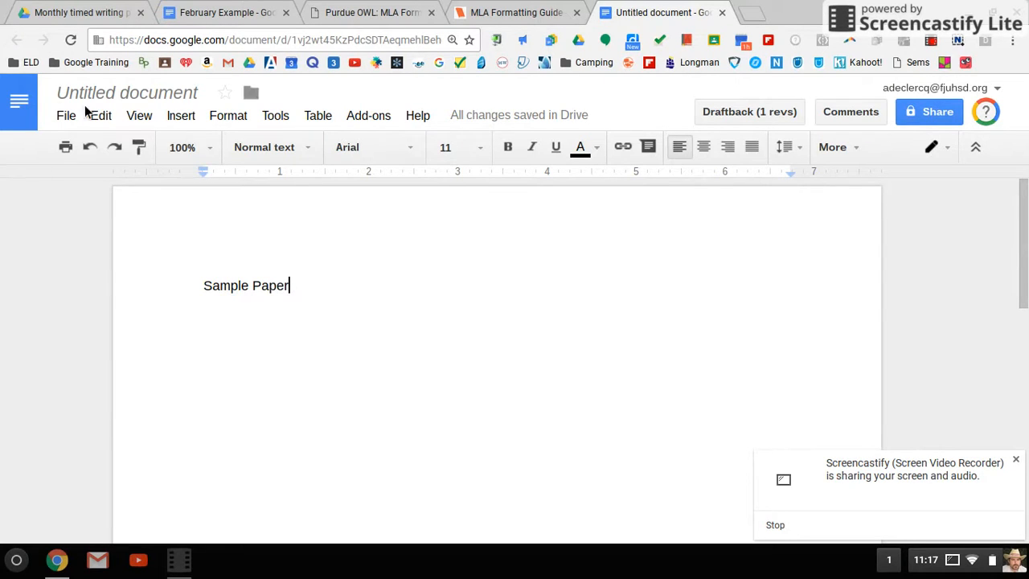
pyautogui.click(119, 95)
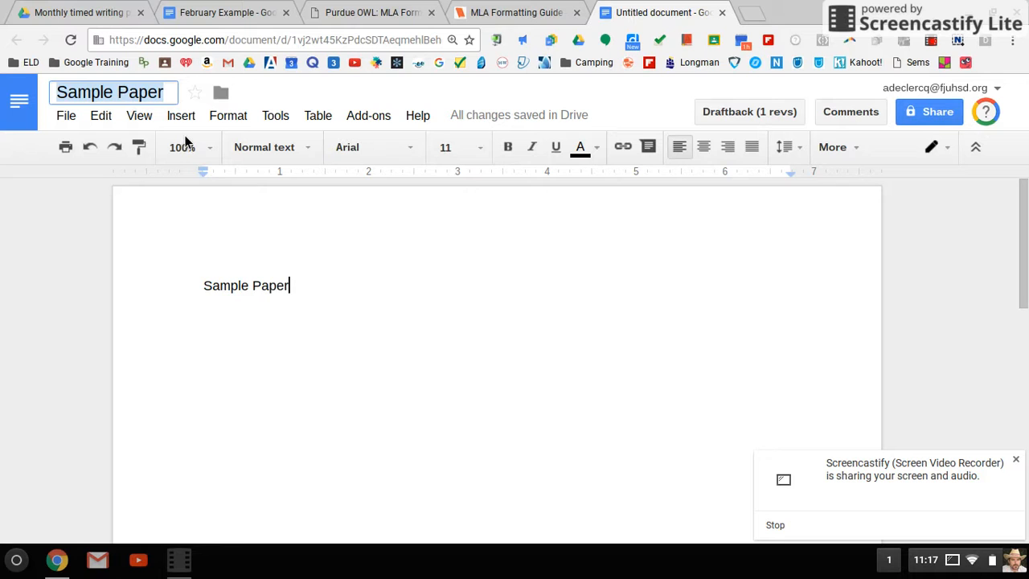
# - Delete the "Sample Paper" text from the page body
pyautogui.click(324, 292)
pyautogui.press('BackSpace')
pyautogui.press('BackSpace')
pyautogui.press('BackSpace')
pyautogui.press('BackSpace')
pyautogui.press('BackSpace')
pyautogui.press('BackSpace')
pyautogui.press('BackSpace')
pyautogui.press('BackSpace')
pyautogui.press('BackSpace')
pyautogui.press('BackSpace')
pyautogui.press('BackSpace')
pyautogui.press('BackSpace')
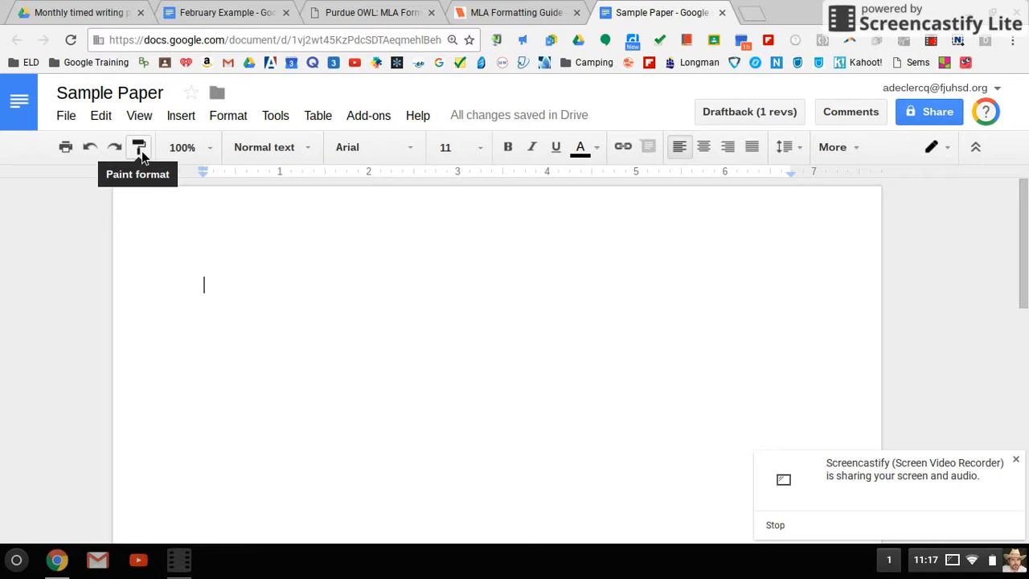
pyautogui.click(216, 155)
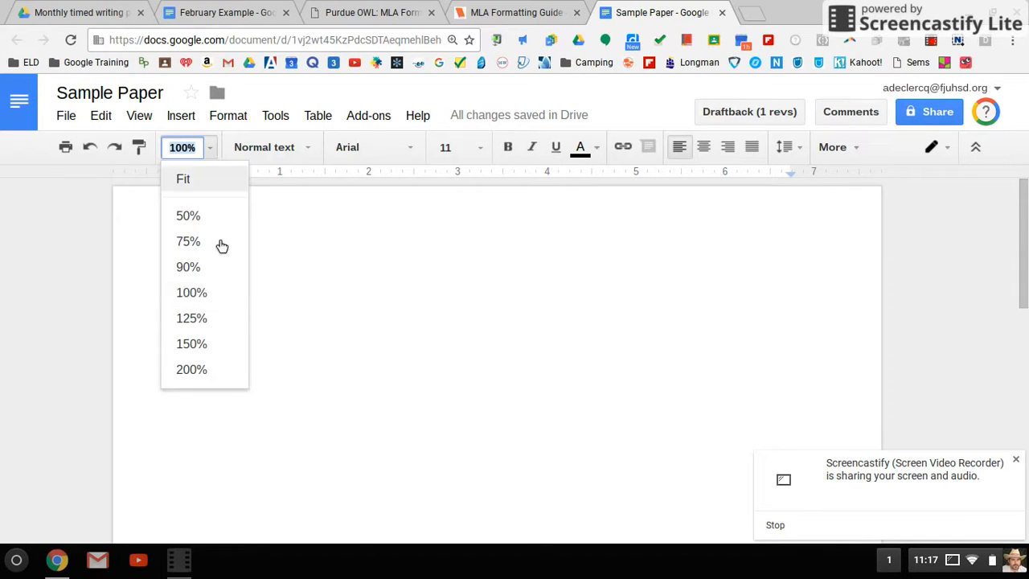
pyautogui.click(211, 304)
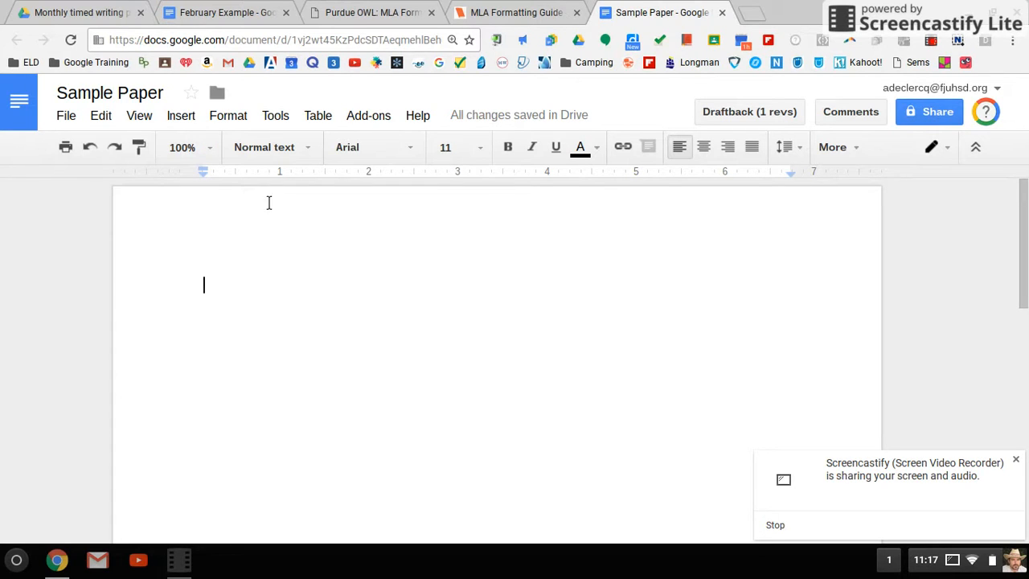
pyautogui.click(309, 152)
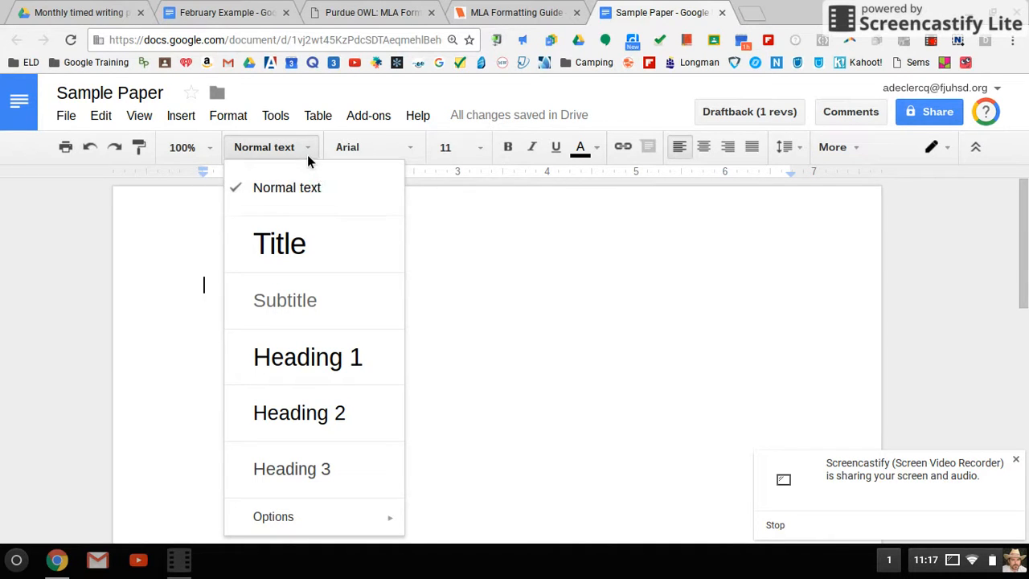
pyautogui.click(308, 150)
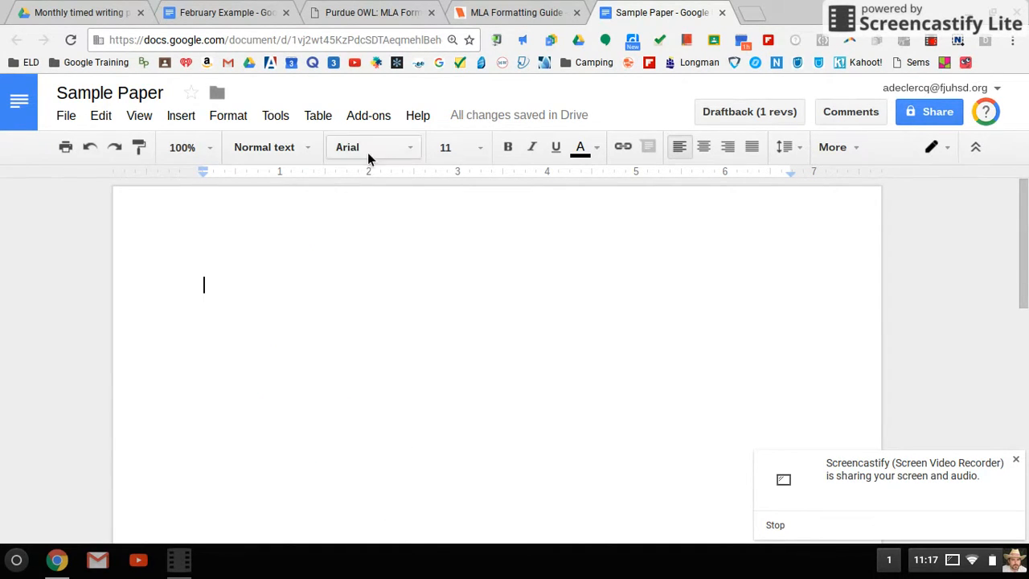
pyautogui.click(410, 153)
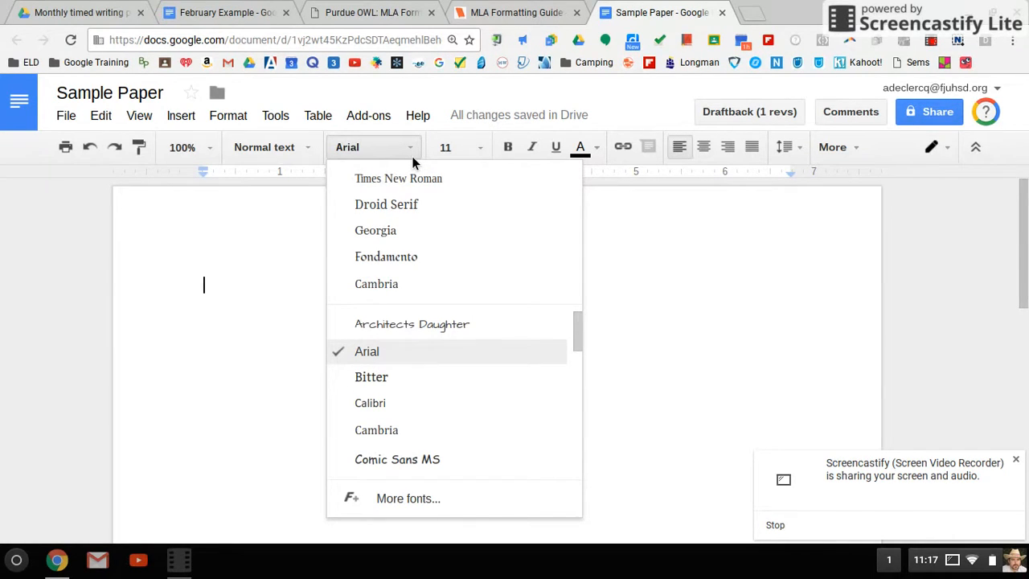
pyautogui.click(411, 156)
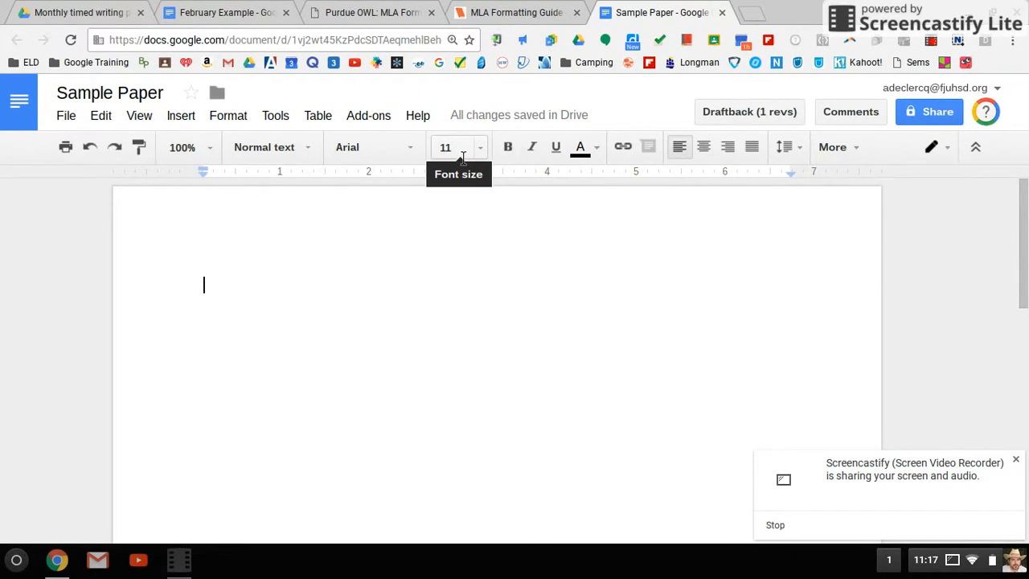
# - Set the document text to Times New Roman at font size 12
pyautogui.click(410, 148)
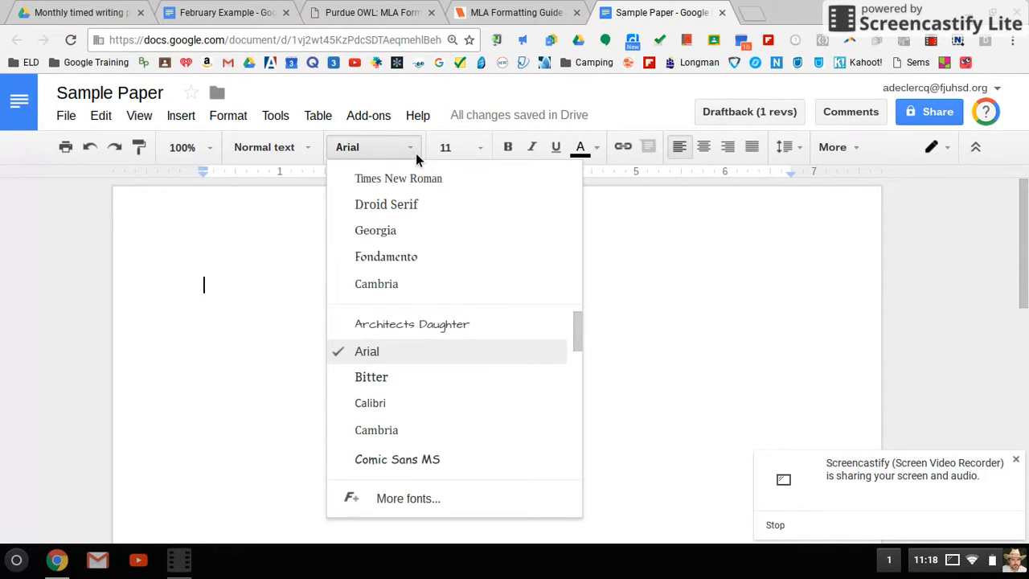
pyautogui.click(417, 182)
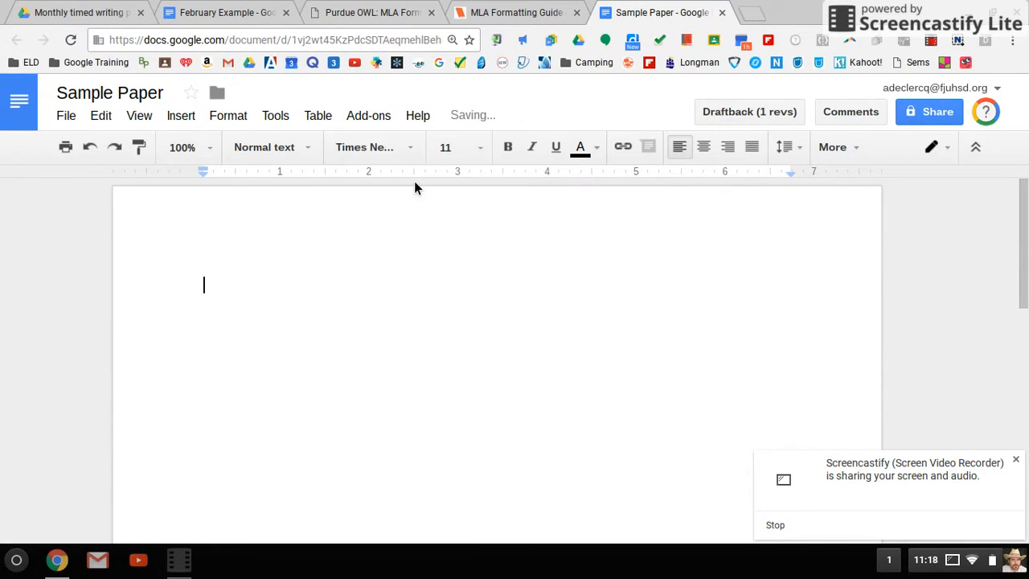
pyautogui.click(470, 151)
pyautogui.click(467, 288)
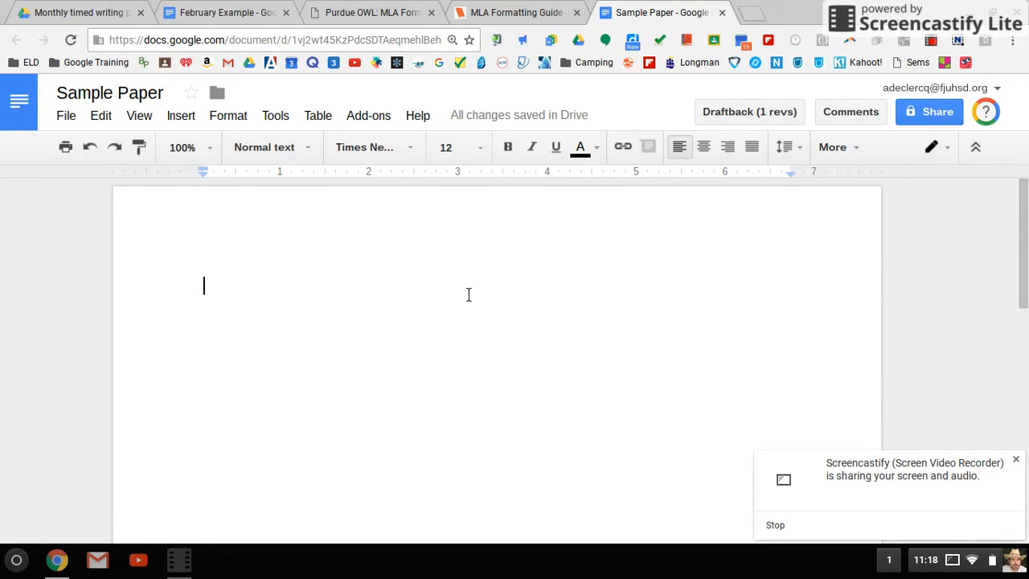
pyautogui.click(415, 152)
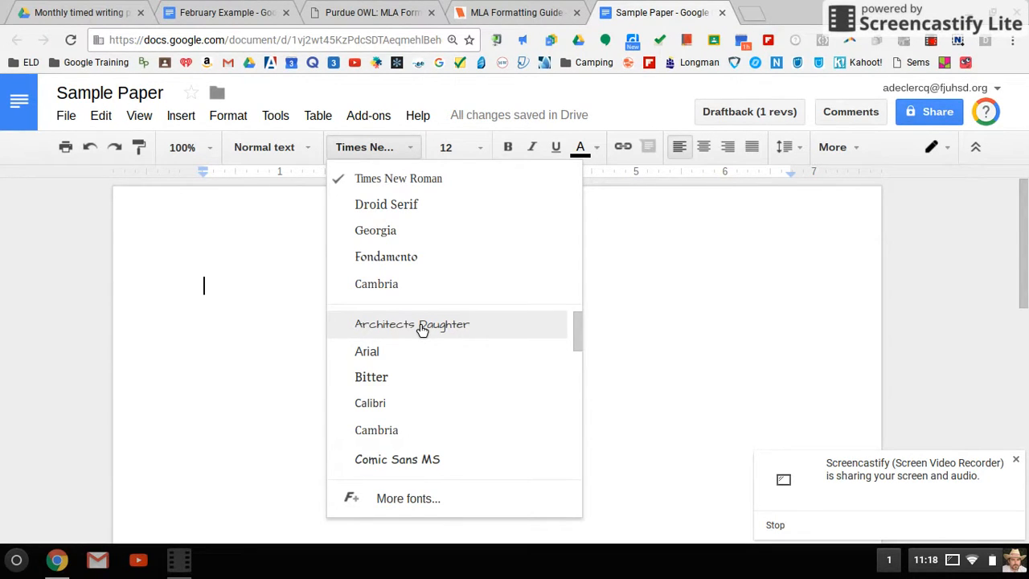
pyautogui.scroll(-1, 515, 434)
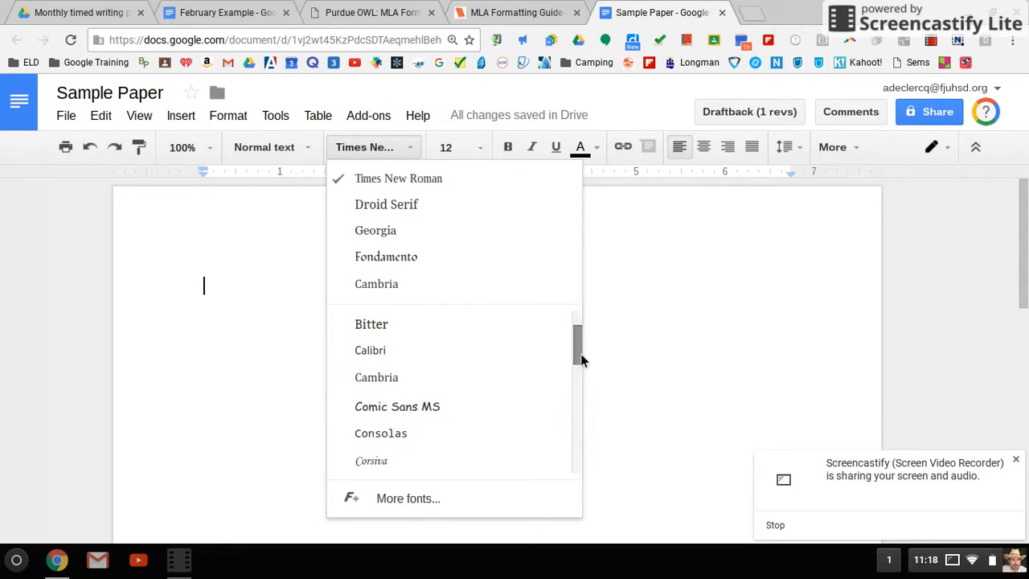
pyautogui.moveTo(581, 352); pyautogui.dragTo(579, 323)
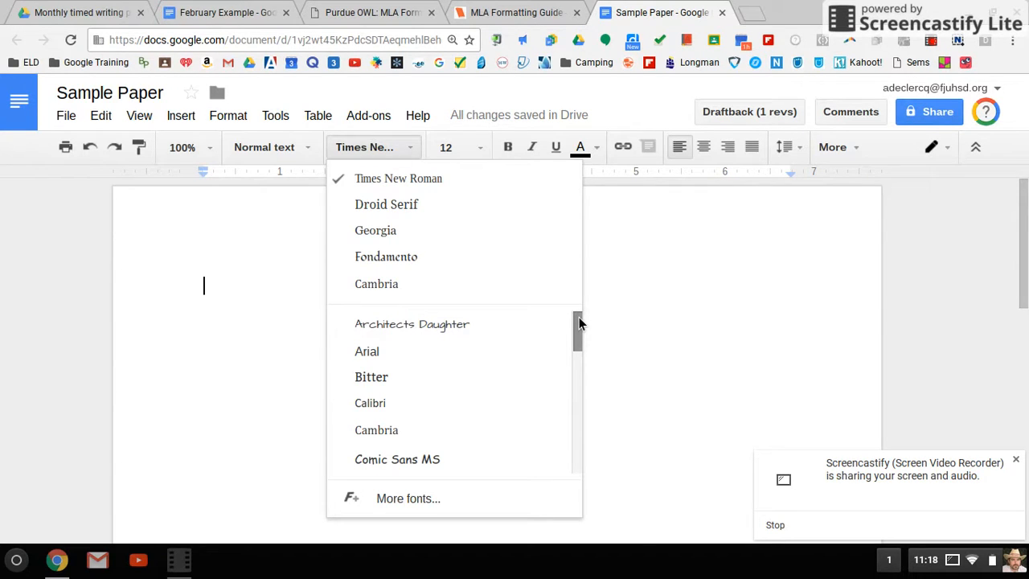
pyautogui.click(400, 147)
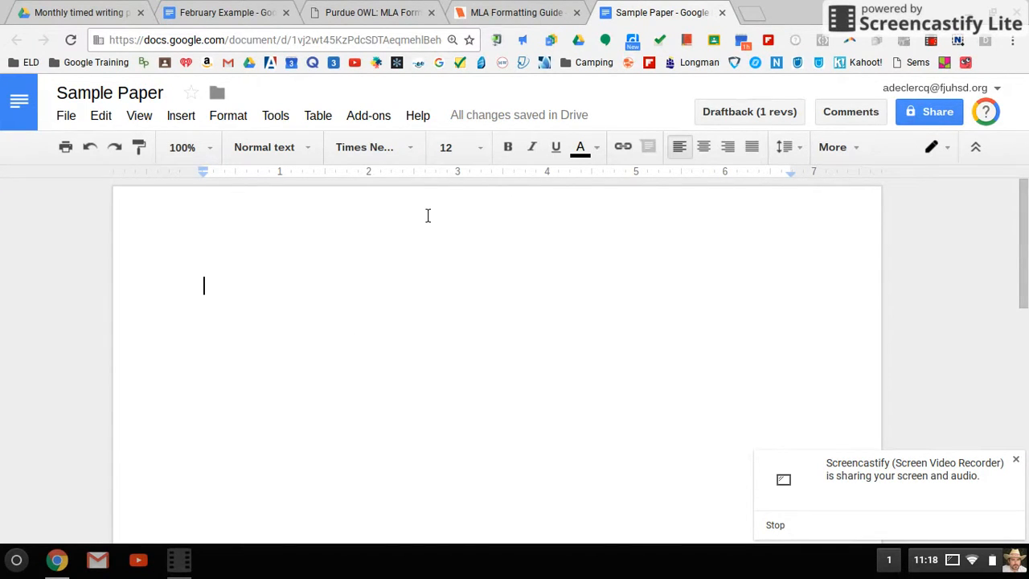
# - Enter the word "Sample" on the page and format it as bold, italic and underlined
pyautogui.write('Sample')
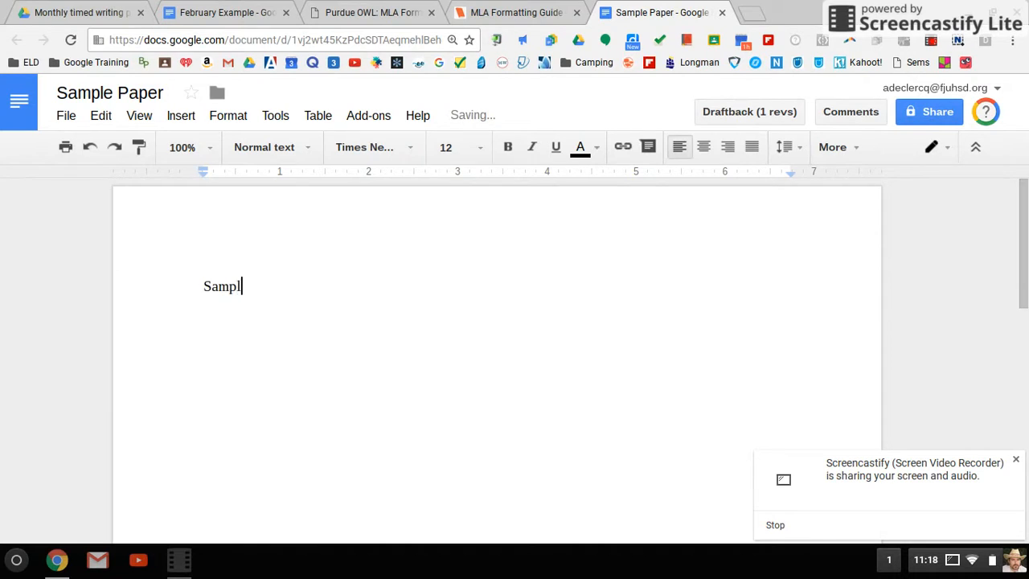
pyautogui.doubleClick(249, 298)
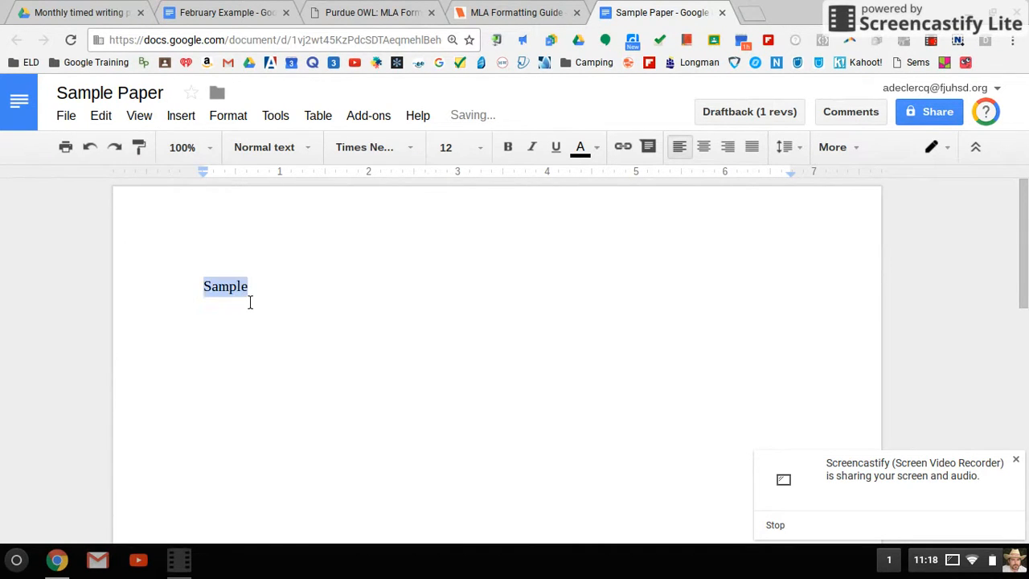
pyautogui.click(513, 154)
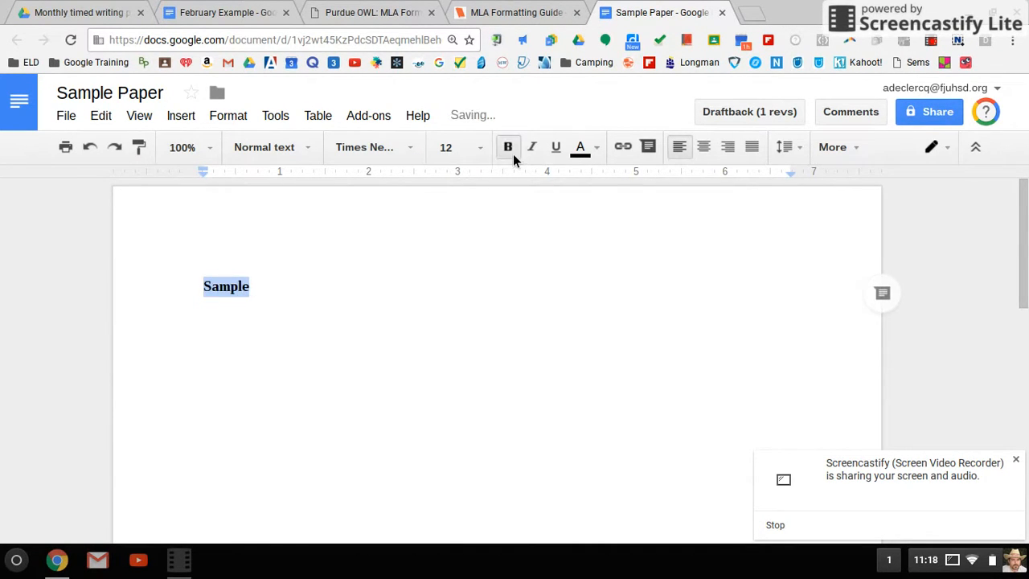
pyautogui.click(532, 153)
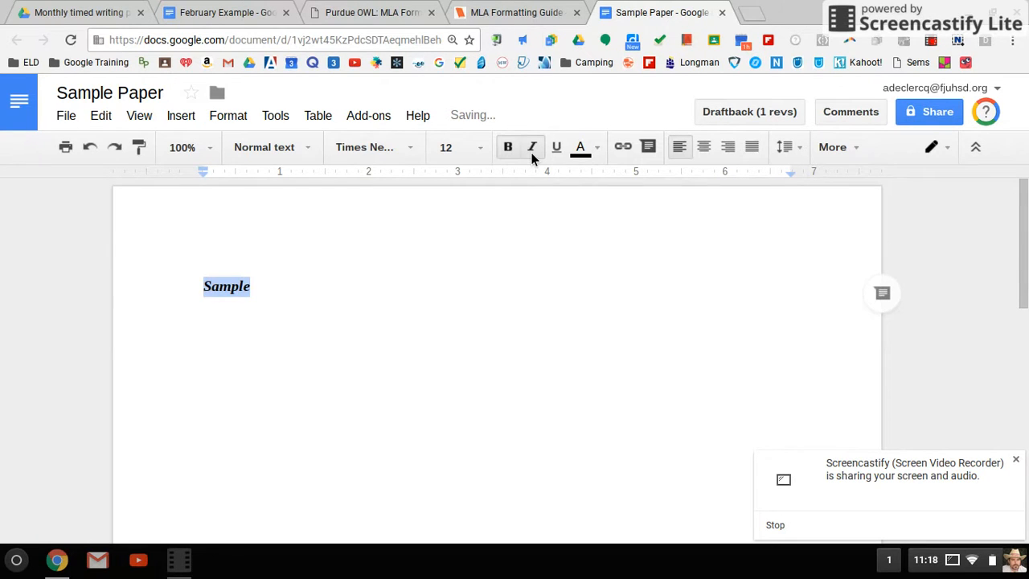
pyautogui.click(555, 153)
# - Remove the underline, italic and bold formatting from the word "Sample" and delete the word
pyautogui.click(581, 151)
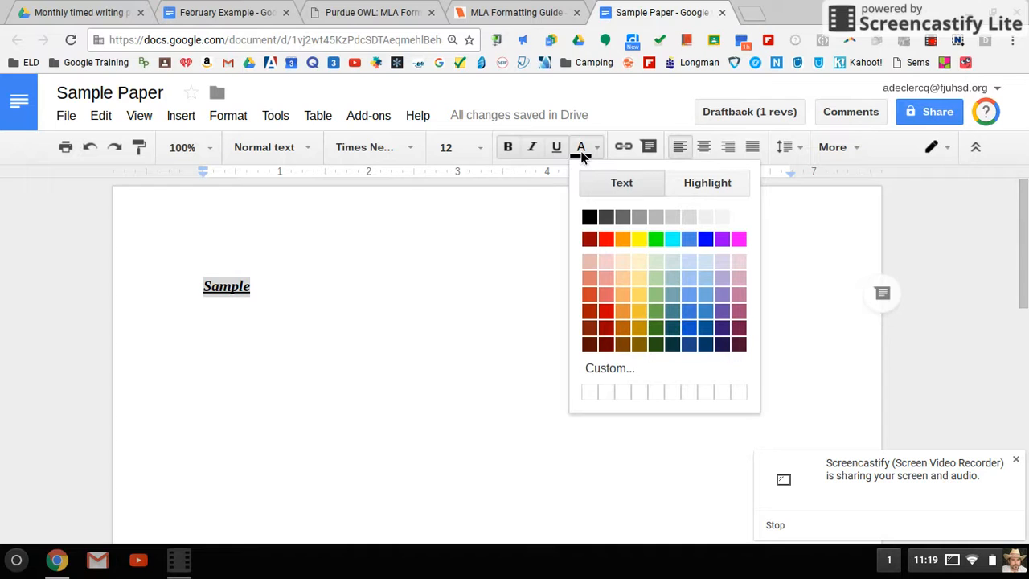
pyautogui.click(581, 152)
pyautogui.click(561, 151)
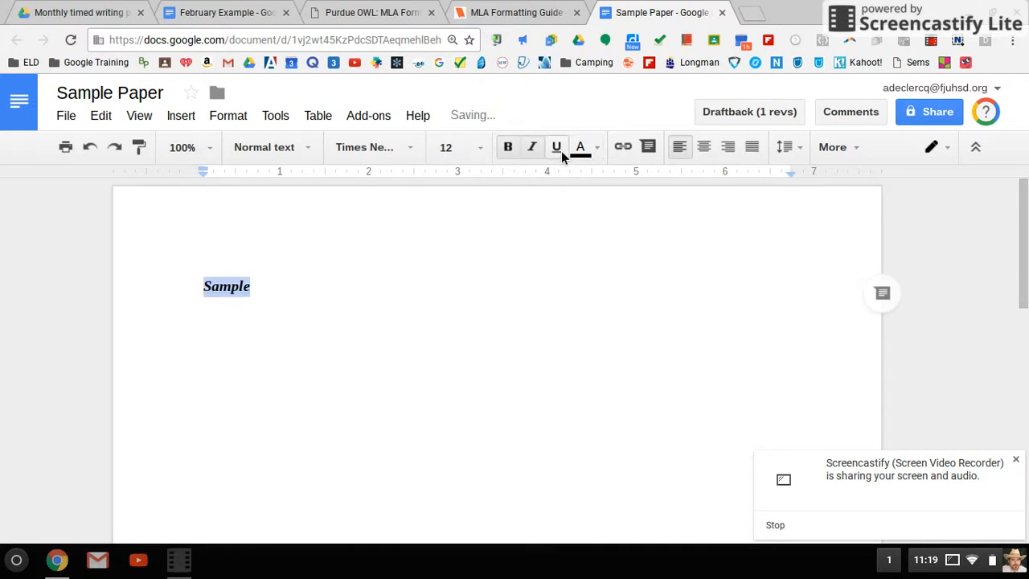
pyautogui.click(534, 151)
pyautogui.click(508, 153)
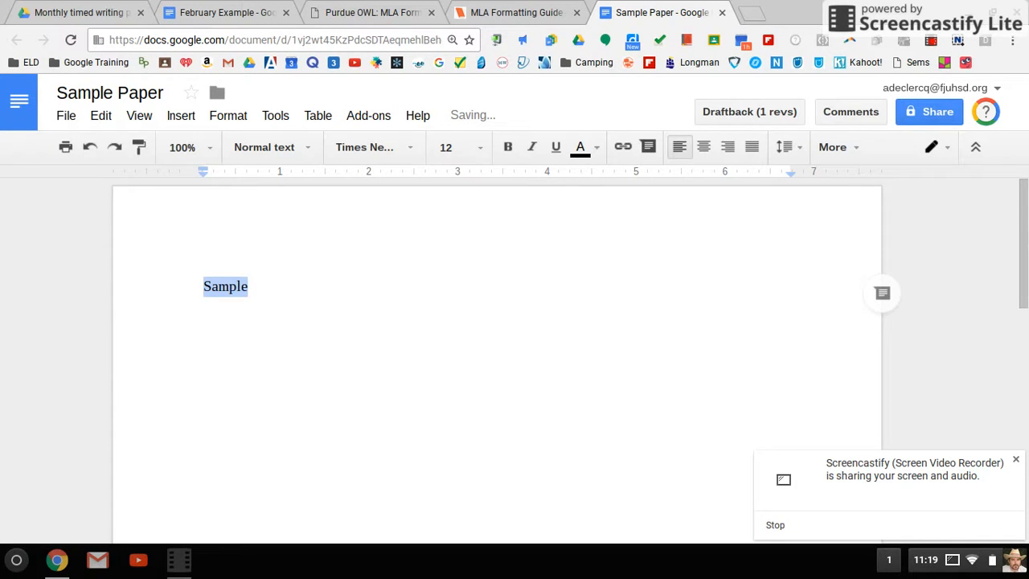
pyautogui.press('BackSpace')
pyautogui.click(624, 147)
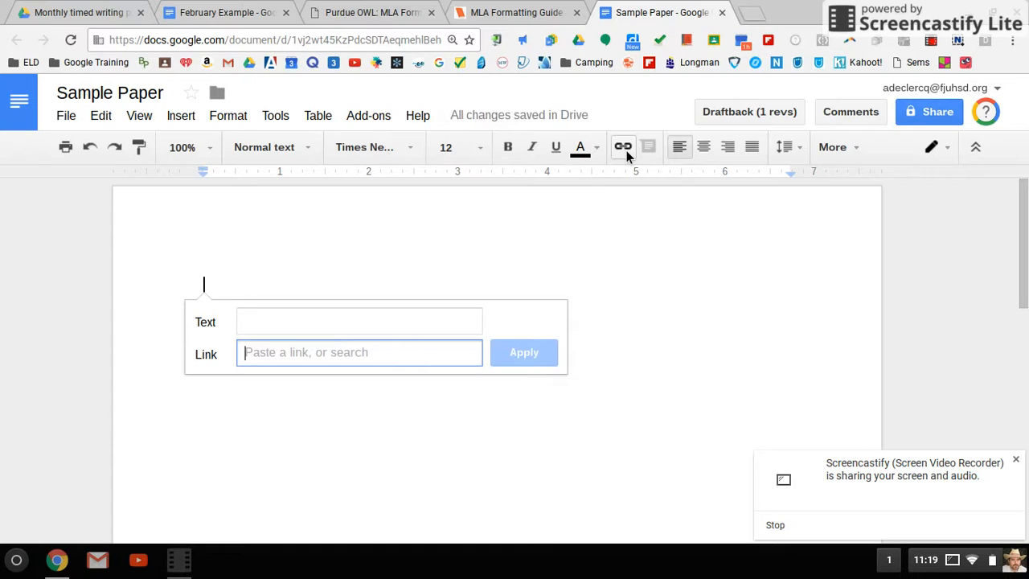
pyautogui.click(621, 292)
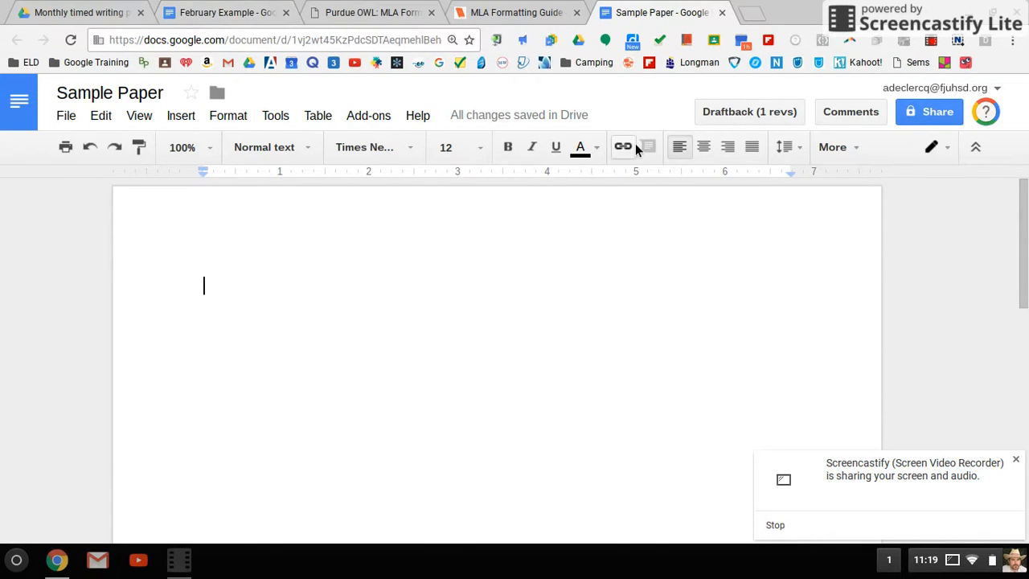
pyautogui.click(704, 147)
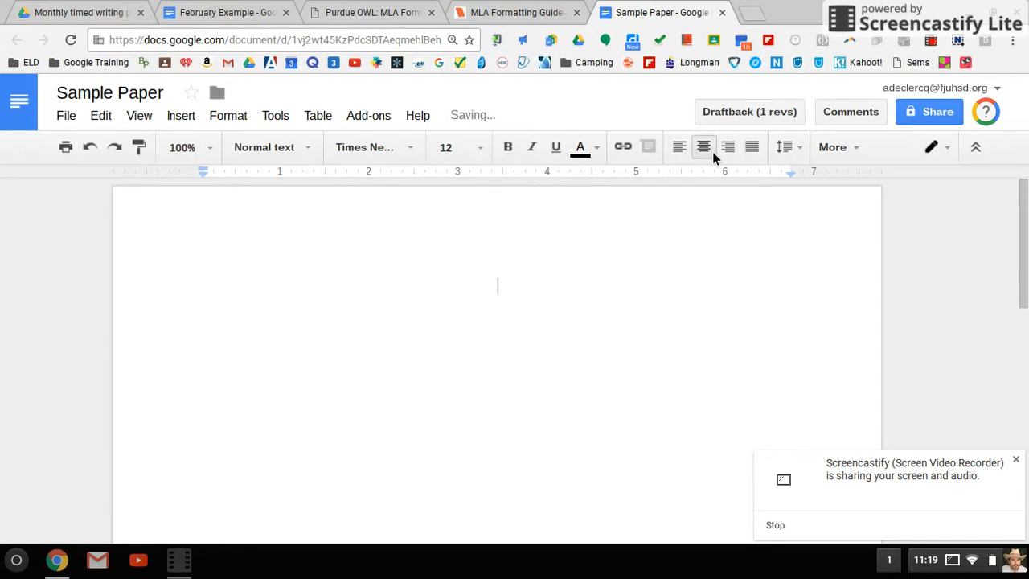
pyautogui.write('Tit')
pyautogui.press('BackSpace')
pyautogui.press('BackSpace')
pyautogui.press('BackSpace')
pyautogui.hotkey('ctrl', 'shift', 'l')
# - Enter a left-aligned heading on four lines: "Your name", the teacher's name, "English I" and "12/15/19"
pyautogui.write('You')
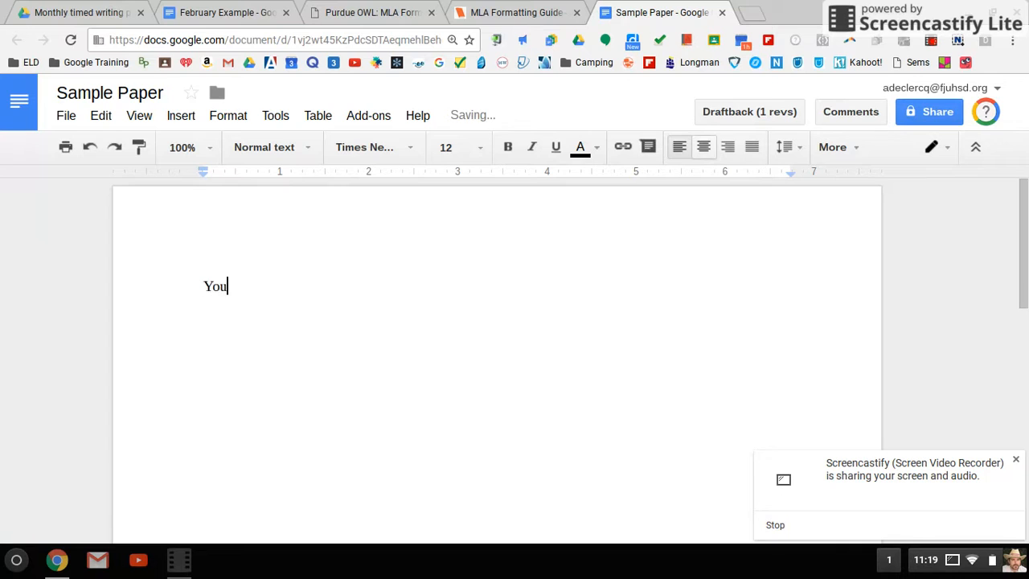
pyautogui.write('r name')
pyautogui.press('Return')
pyautogui.write('Mr. DeClercq')
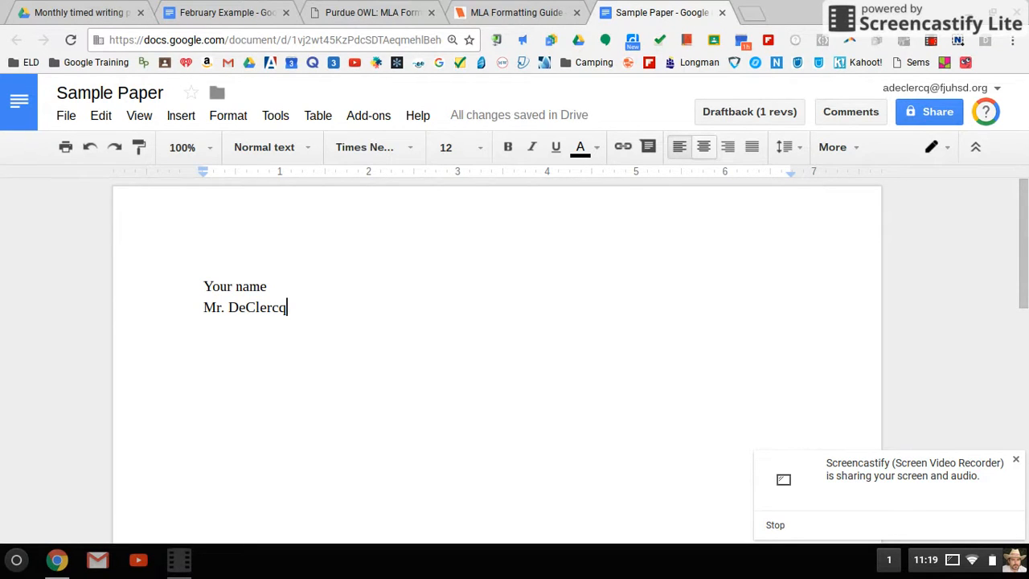
pyautogui.press('Return')
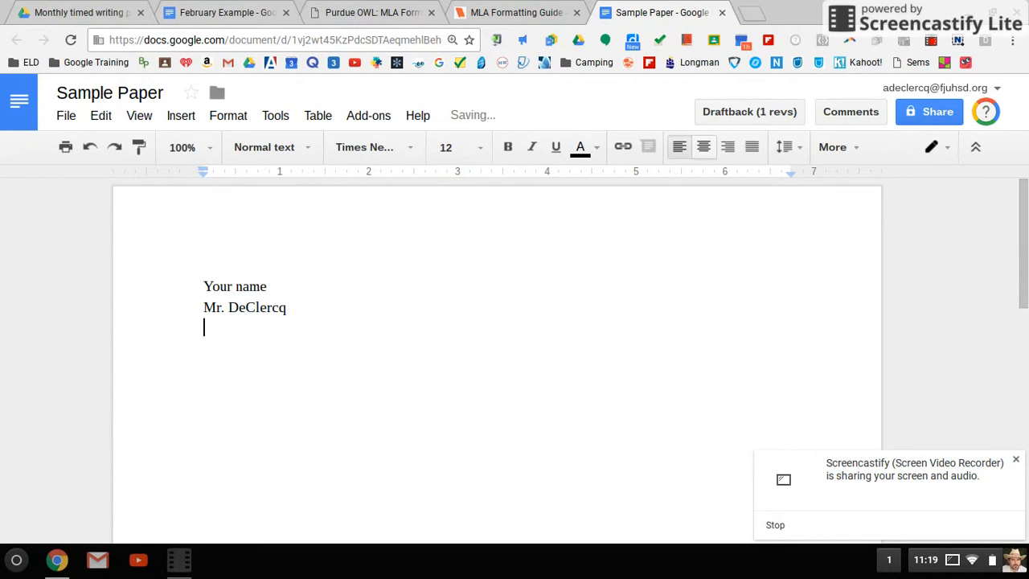
pyautogui.write('English I')
pyautogui.press('Return')
pyautogui.write('12/')
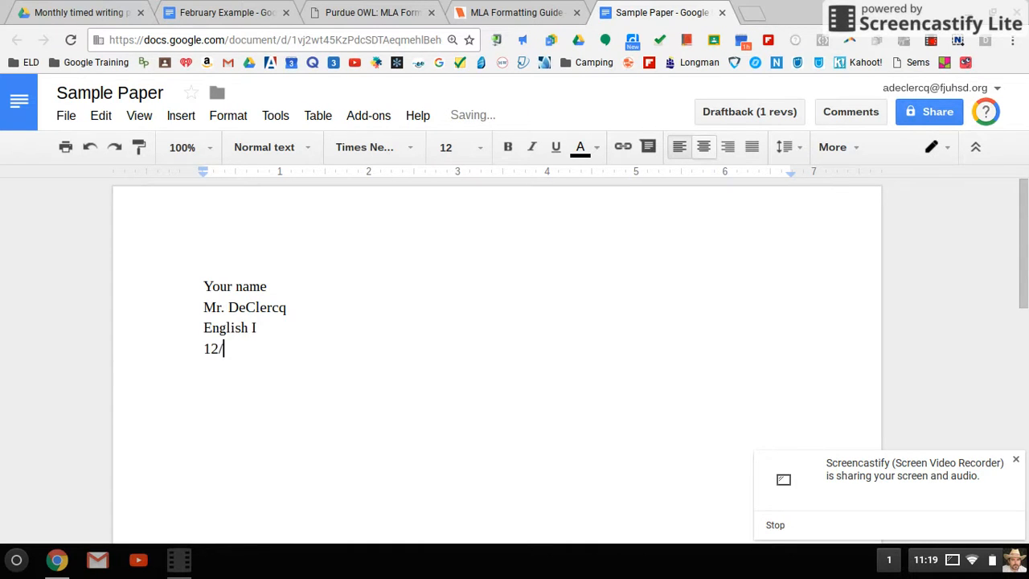
pyautogui.write('15/19')
# - Add a centered line reading "Title" directly below the date
pyautogui.press('Return')
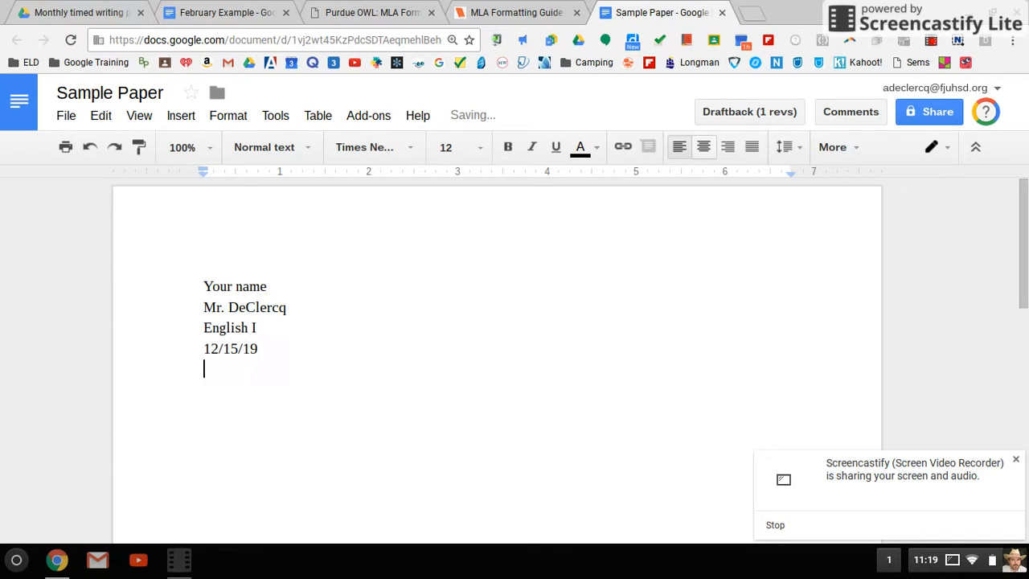
pyautogui.click(704, 148)
pyautogui.write('Title')
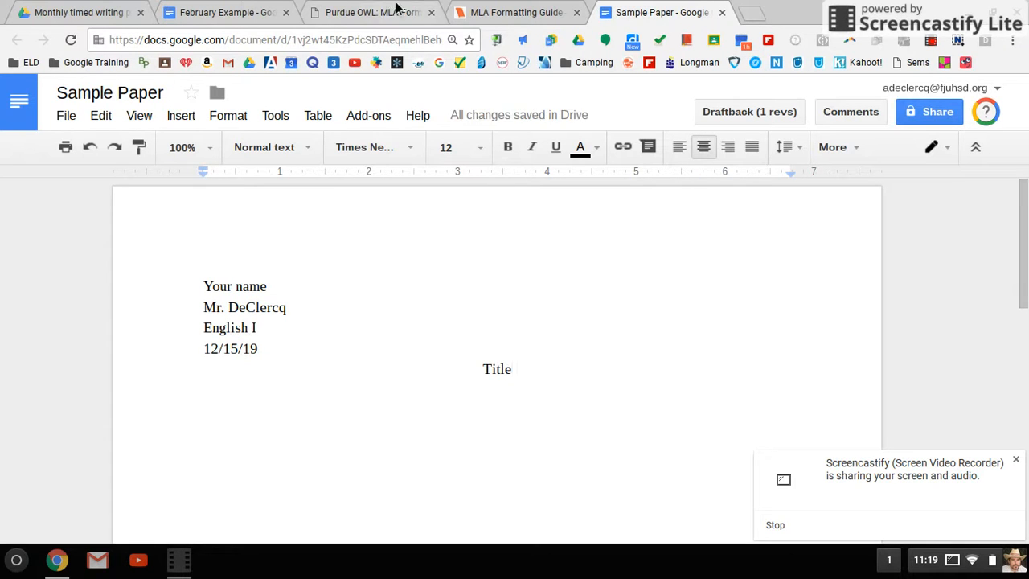
# - Copy the first two body paragraphs from the February Example document and paste them below the title in Sample Paper
pyautogui.click(237, 15)
pyautogui.moveTo(250, 419); pyautogui.dragTo(559, 443)
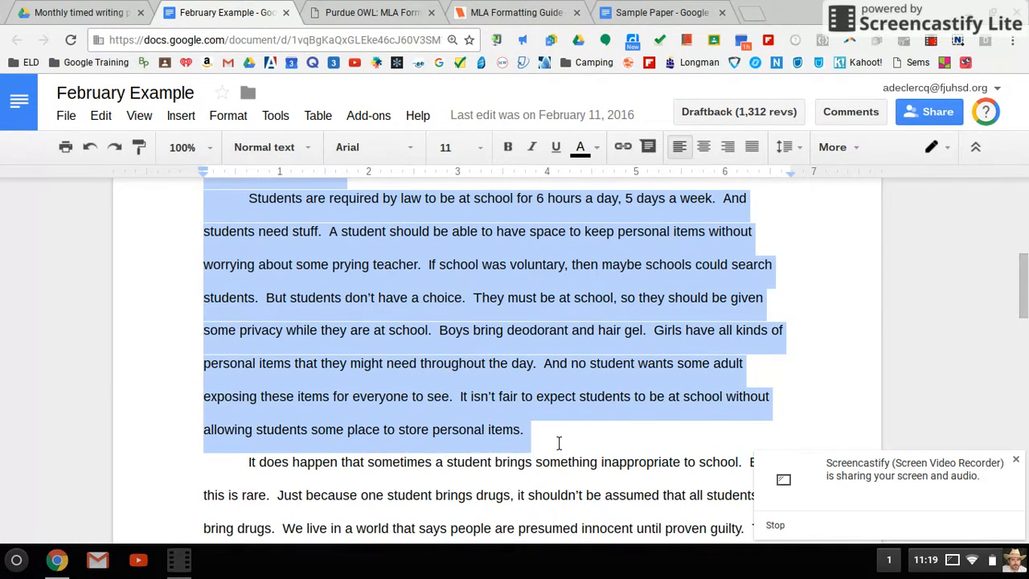
pyautogui.click(634, 12)
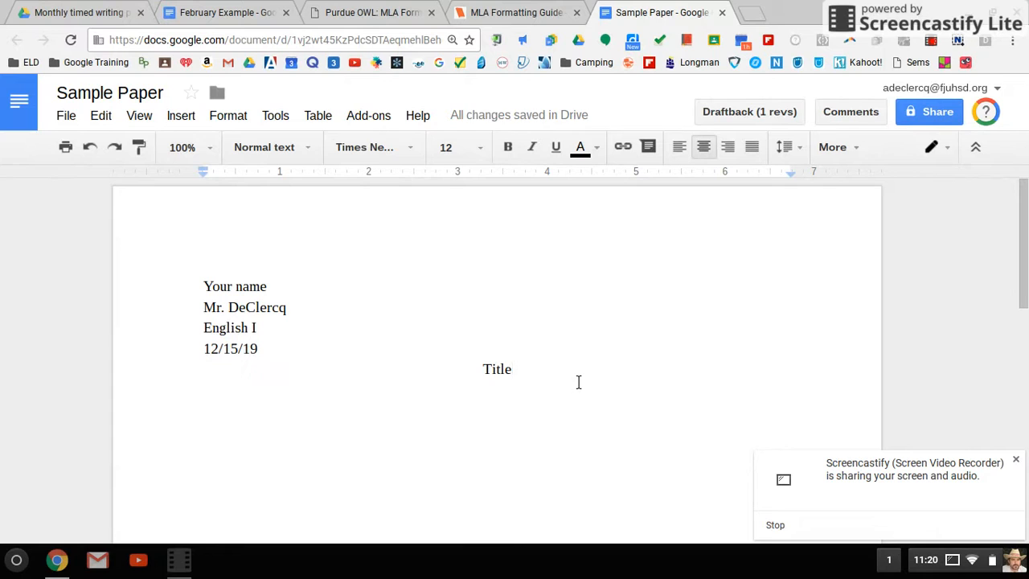
pyautogui.press('Return')
pyautogui.press('Return')
pyautogui.hotkey('ctrl', 'v')
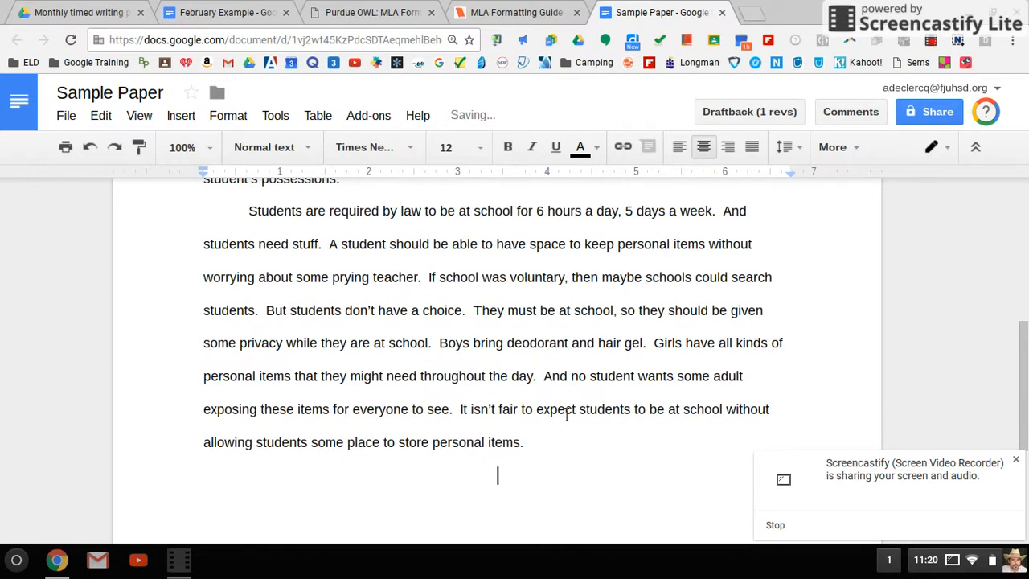
# - Center the two pasted body paragraphs
pyautogui.moveTo(531, 460); pyautogui.dragTo(342, 311)
pyautogui.moveTo(228, 142); pyautogui.dragTo(327, 253)
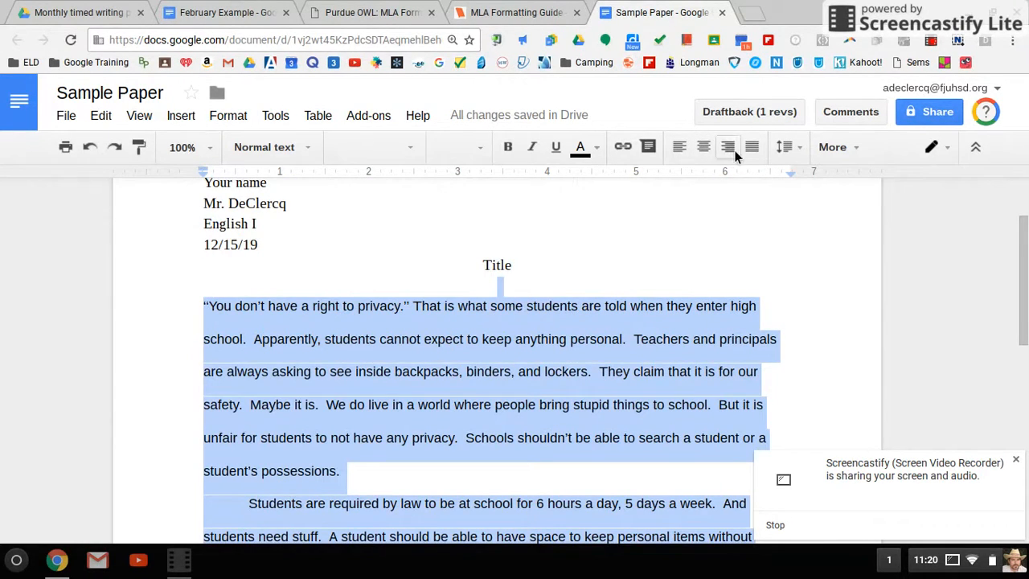
pyautogui.click(713, 152)
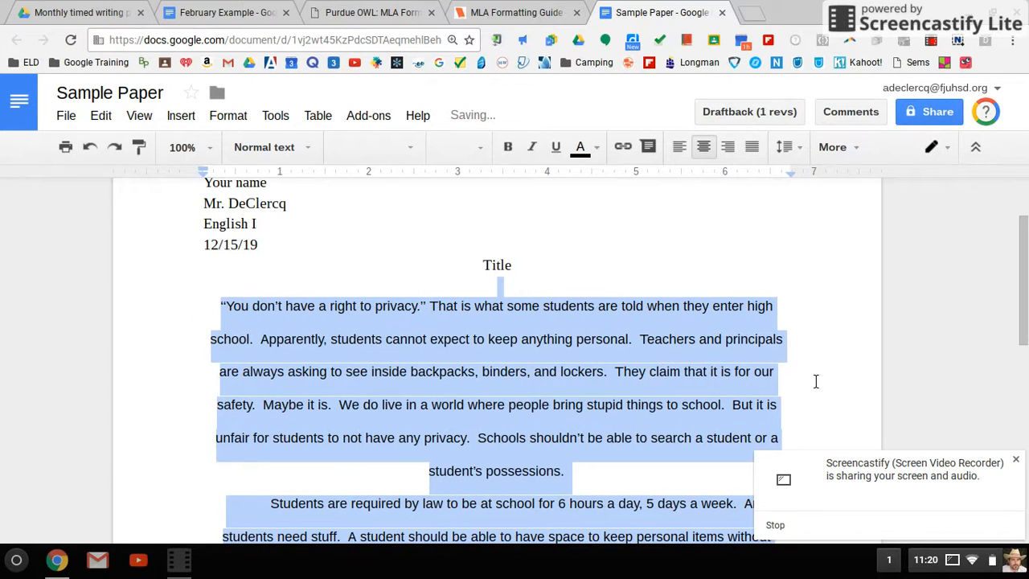
pyautogui.click(1017, 462)
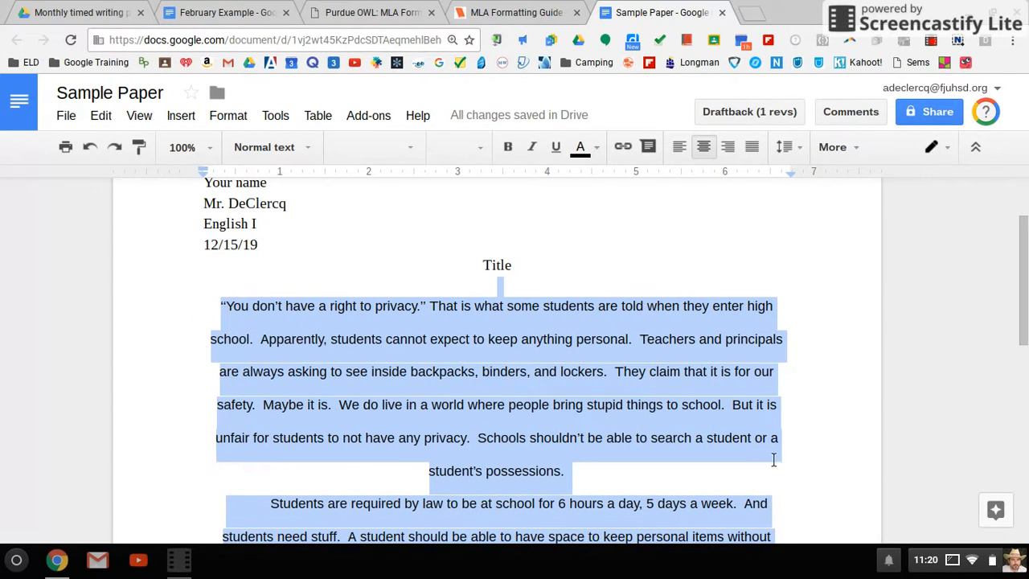
pyautogui.click(737, 441)
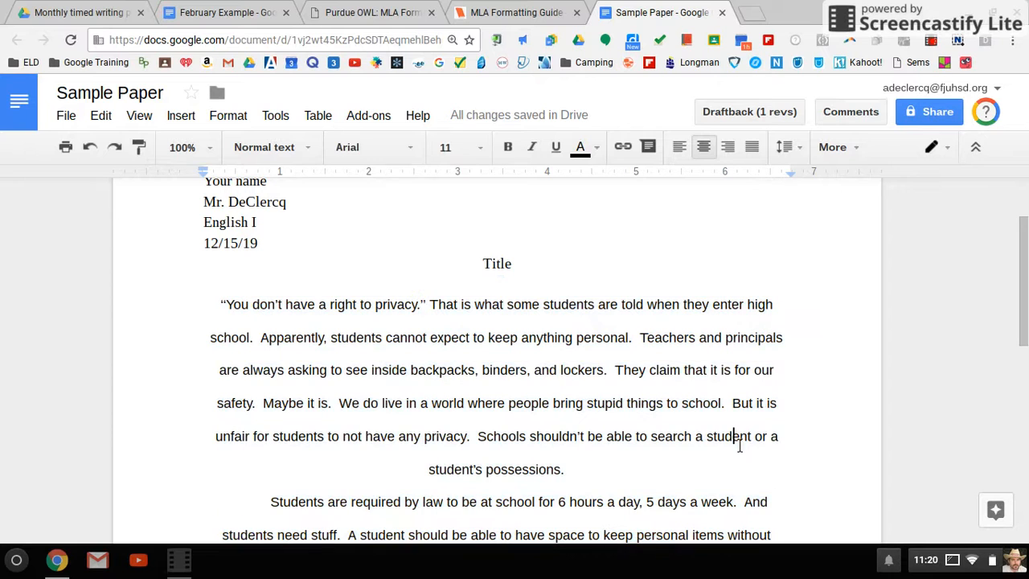
# - Try right alignment on the first body paragraph and change it to left alignment
pyautogui.moveTo(218, 306); pyautogui.dragTo(223, 352)
pyautogui.moveTo(205, 201); pyautogui.dragTo(259, 248)
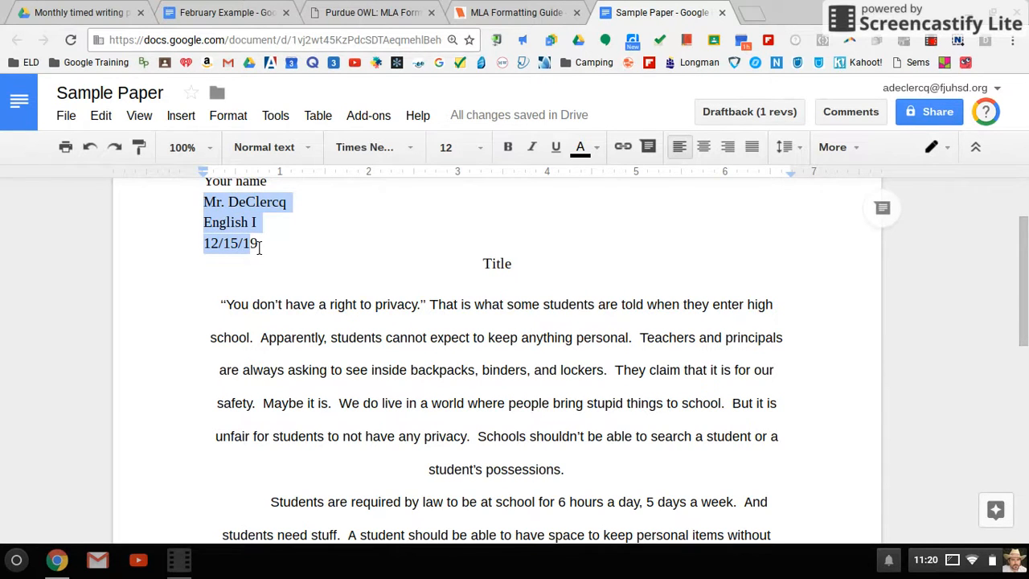
pyautogui.moveTo(220, 304); pyautogui.dragTo(293, 470)
pyautogui.moveTo(450, 497); pyautogui.dragTo(640, 492)
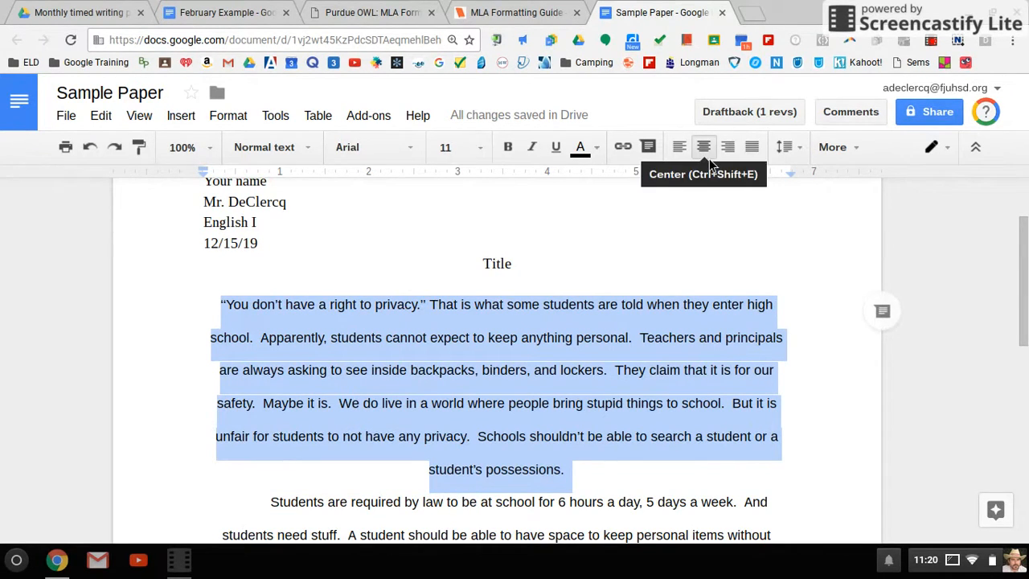
pyautogui.click(735, 151)
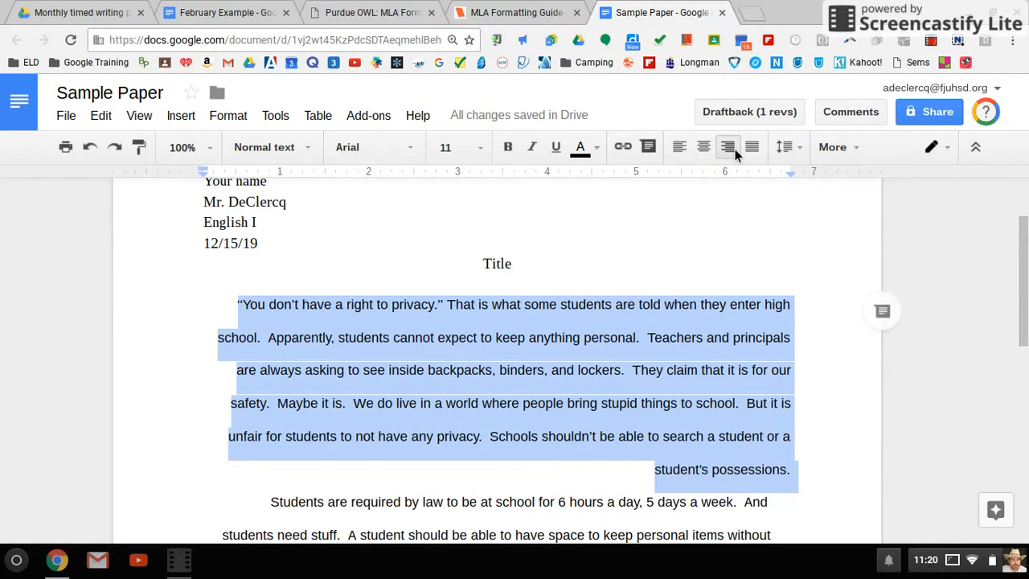
pyautogui.click(680, 152)
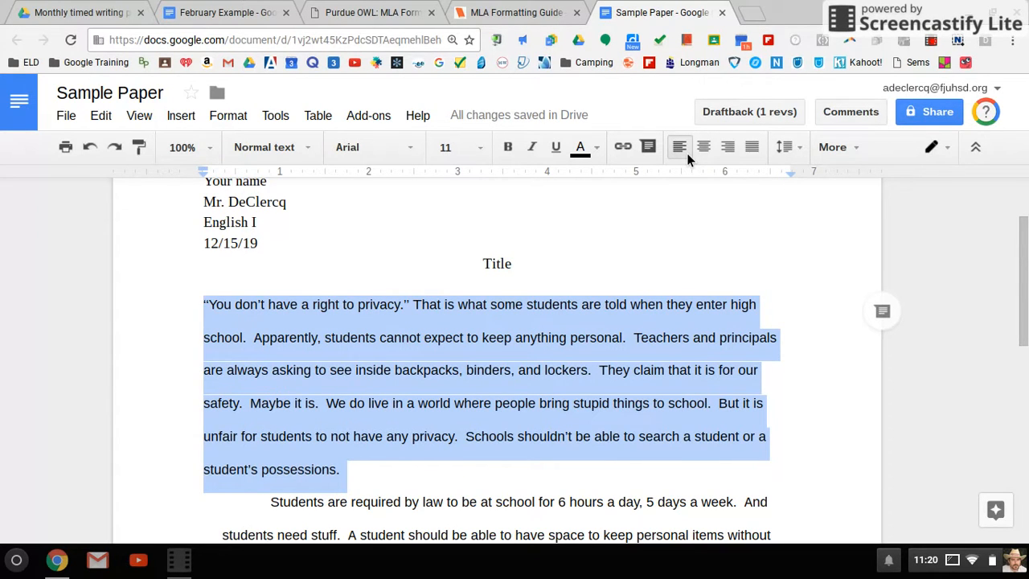
# - Indent the first line of the opening body paragraph by one tab stop, removing any trial spaces in front of it
pyautogui.click(203, 312)
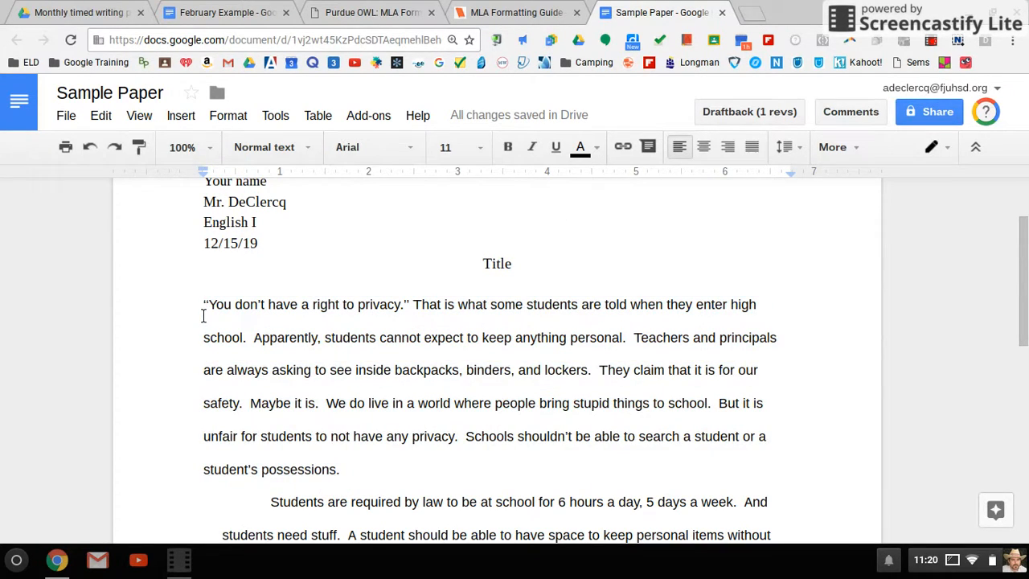
pyautogui.press('Tab')
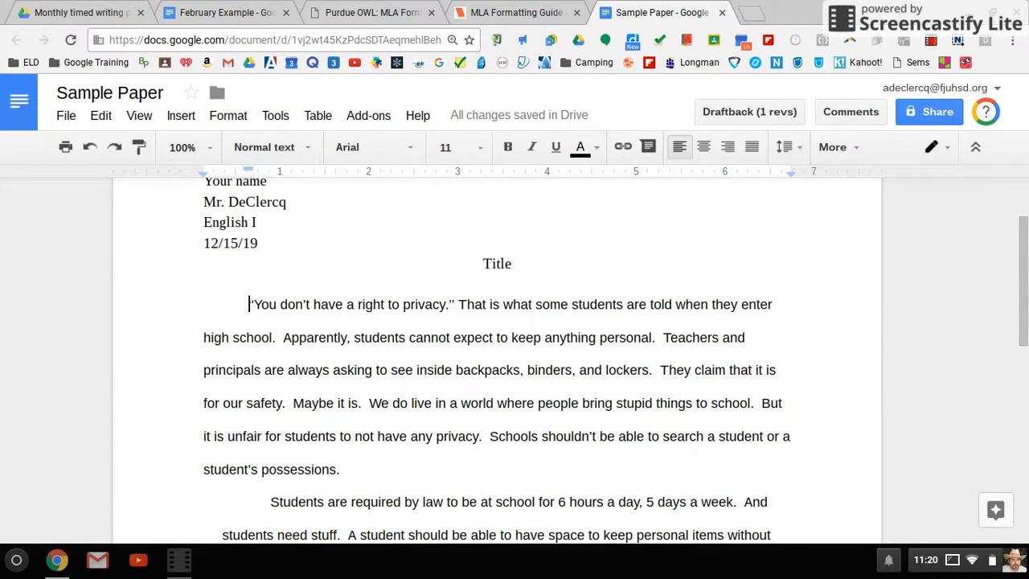
pyautogui.press('BackSpace')
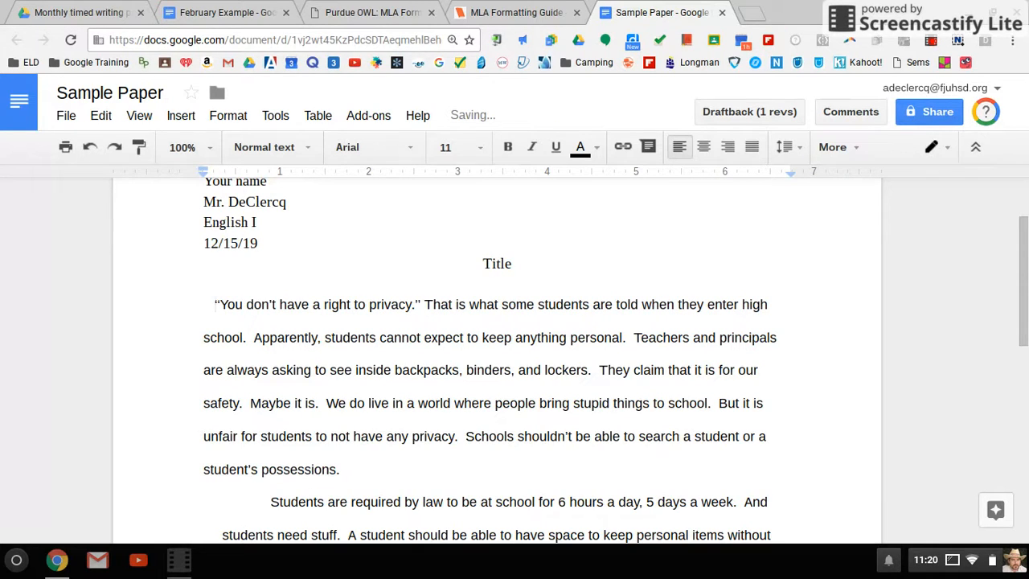
pyautogui.press('BackSpace')
pyautogui.press('BackSpace')
pyautogui.press('BackSpace')
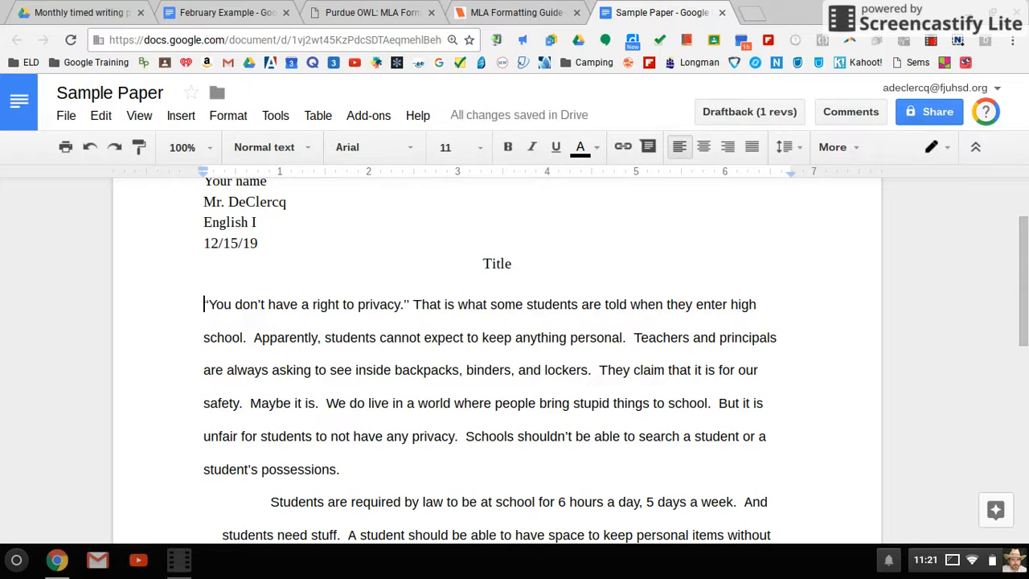
pyautogui.press('Tab')
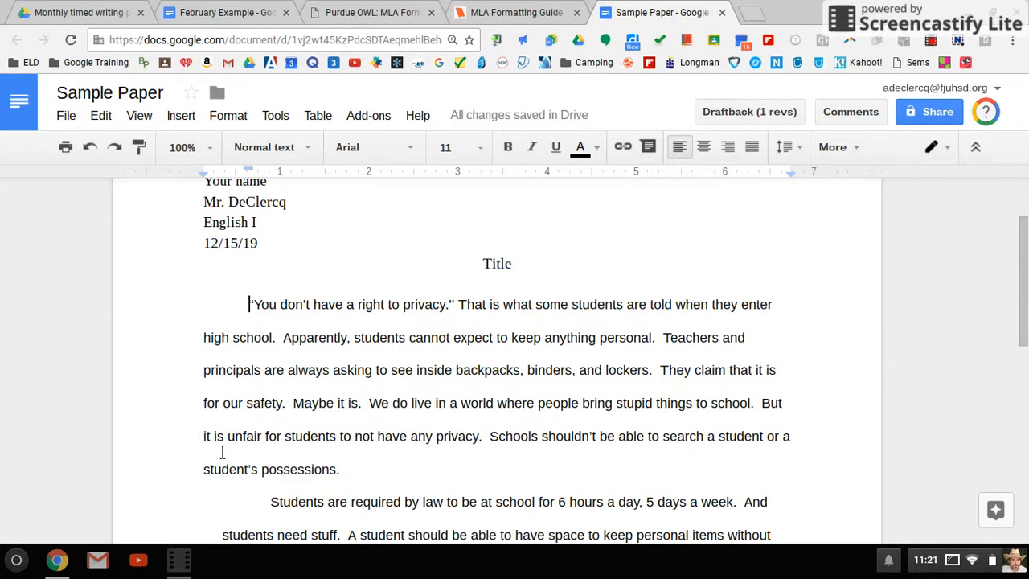
# - Remove the indent in front of "Students are required" and reapply it as one tab stop
pyautogui.click(375, 480)
pyautogui.press('Down')
pyautogui.press('Left')
pyautogui.press('Left')
pyautogui.press('Left')
pyautogui.press('Left')
pyautogui.press('Left')
pyautogui.press('Left')
pyautogui.press('Left')
pyautogui.press('Left')
pyautogui.press('Left')
pyautogui.press('Left')
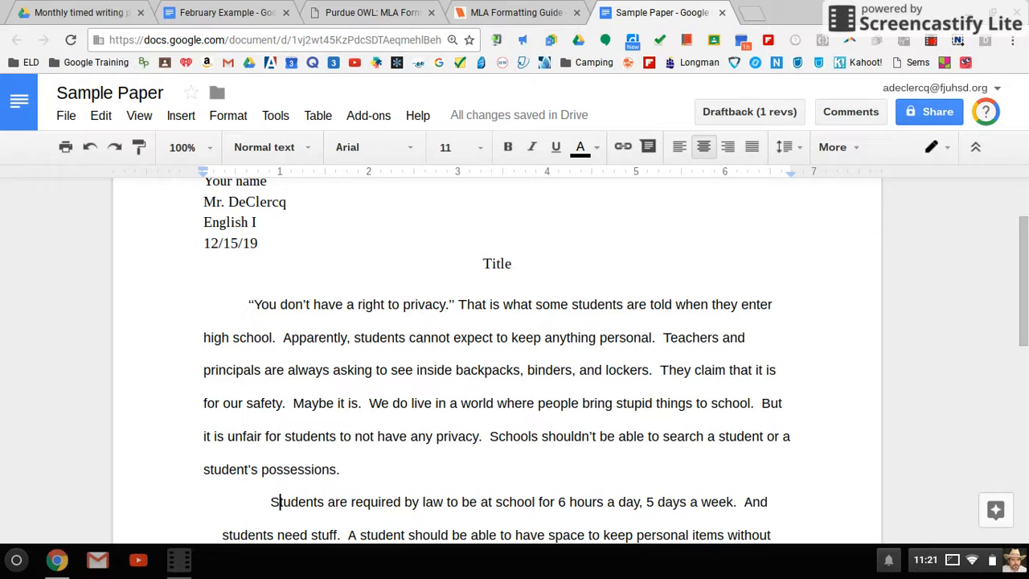
pyautogui.press('BackSpace')
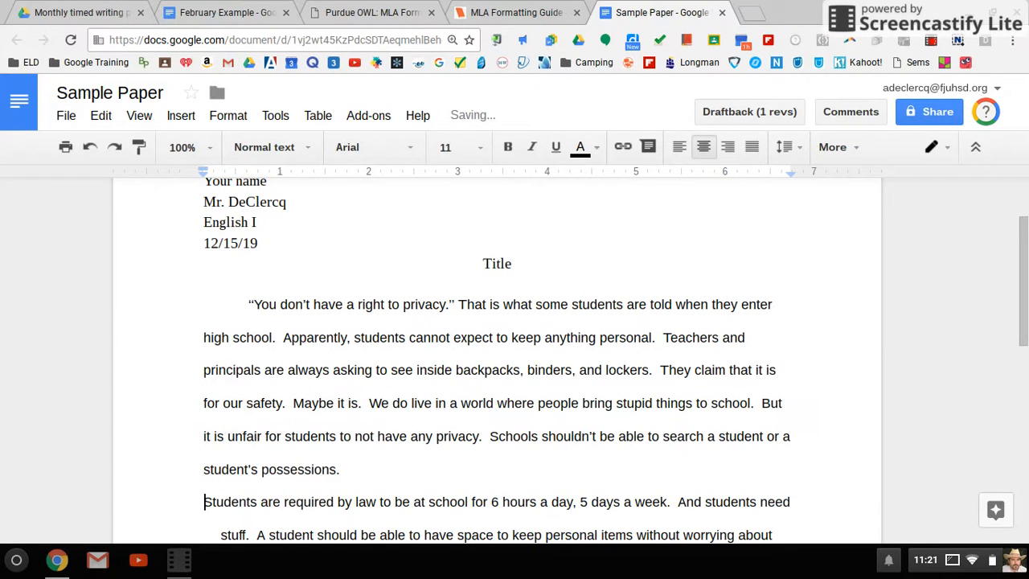
pyautogui.press('Tab')
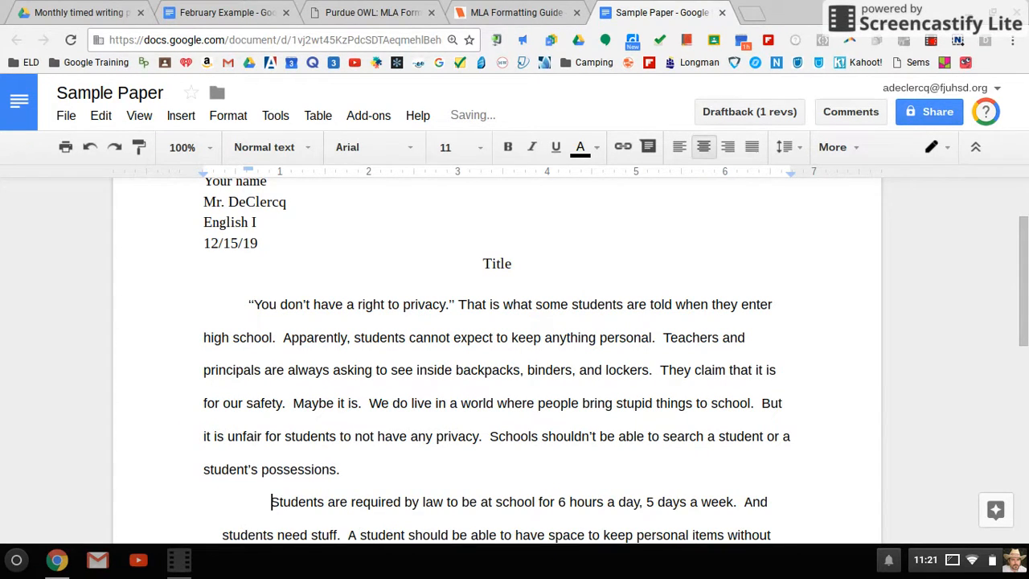
# - Left-align the whole second body paragraph
pyautogui.scroll(-4, 514, 361)
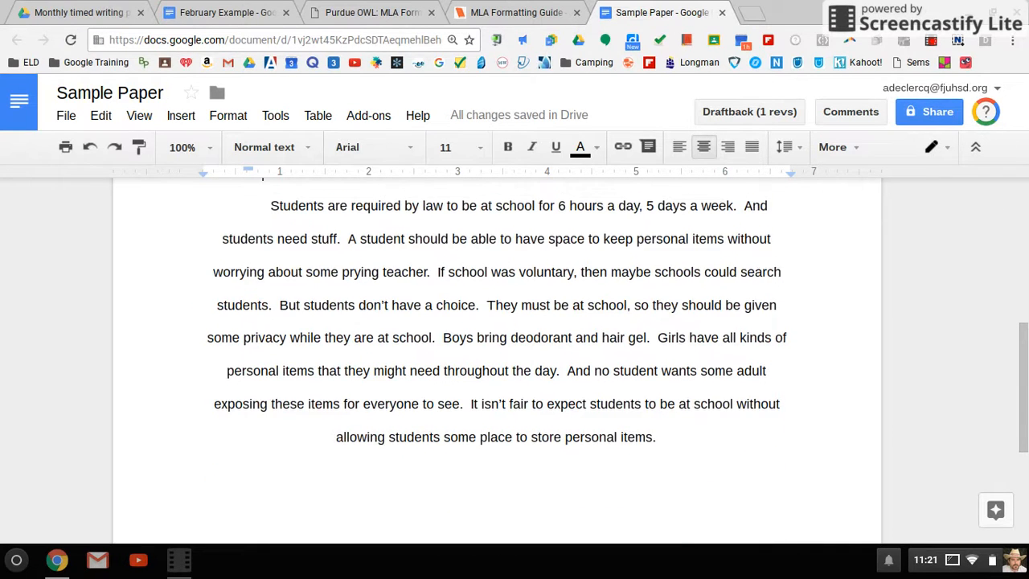
pyautogui.scroll(1, 347, 337)
pyautogui.moveTo(277, 269); pyautogui.dragTo(834, 501)
pyautogui.click(684, 163)
pyautogui.click(681, 154)
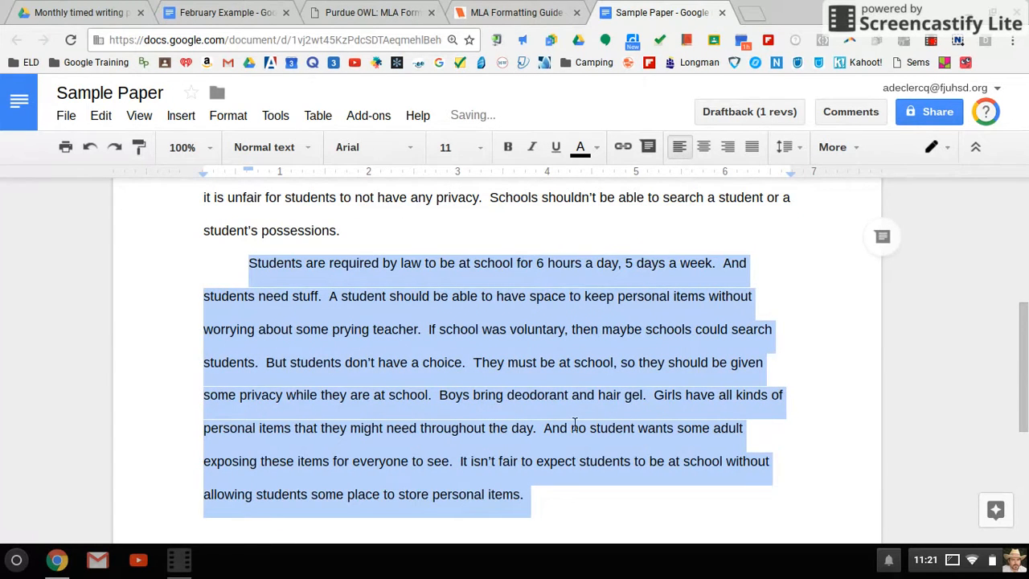
# - Add a new paragraph after the second body paragraph reading "Set the rest of my paper with the proper indent."
pyautogui.click(553, 507)
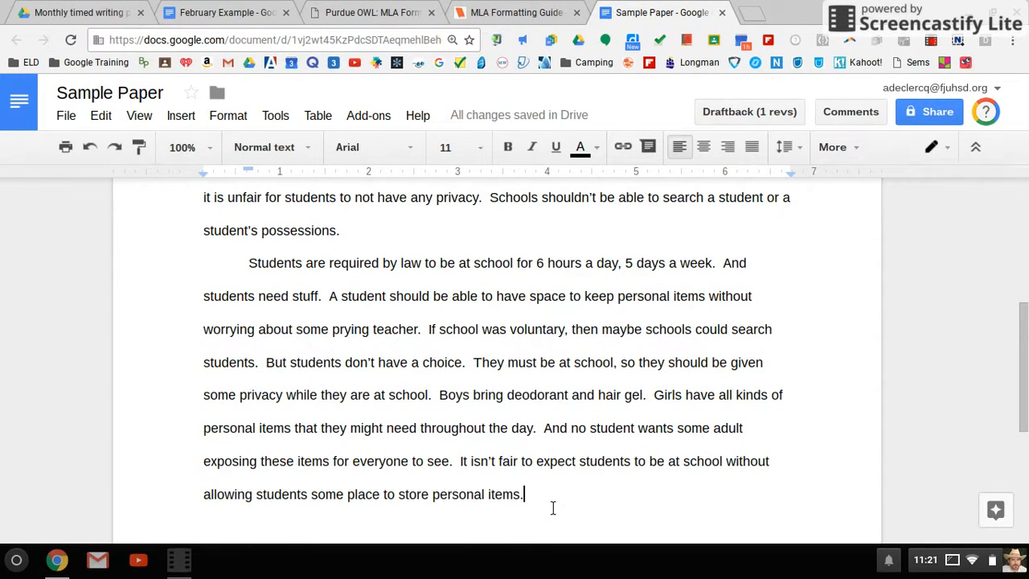
pyautogui.press('Return')
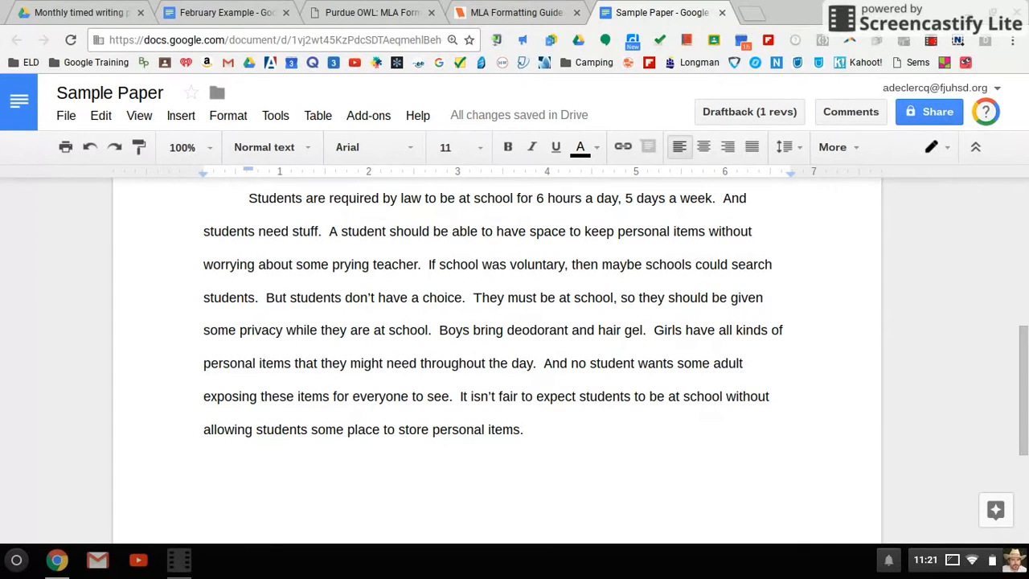
pyautogui.write('Set the rest')
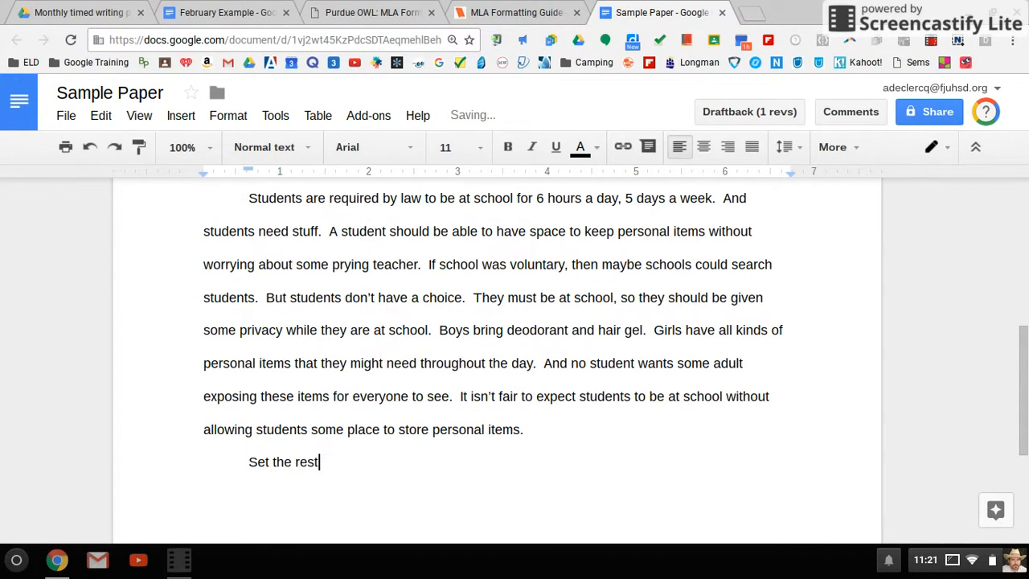
pyautogui.write(' of my pape')
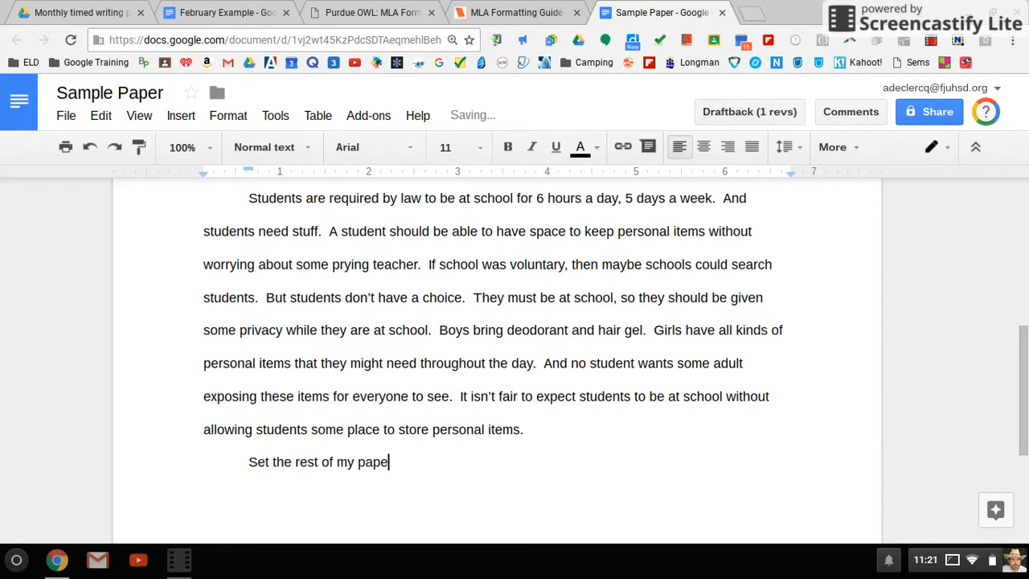
pyautogui.write('r with the prope')
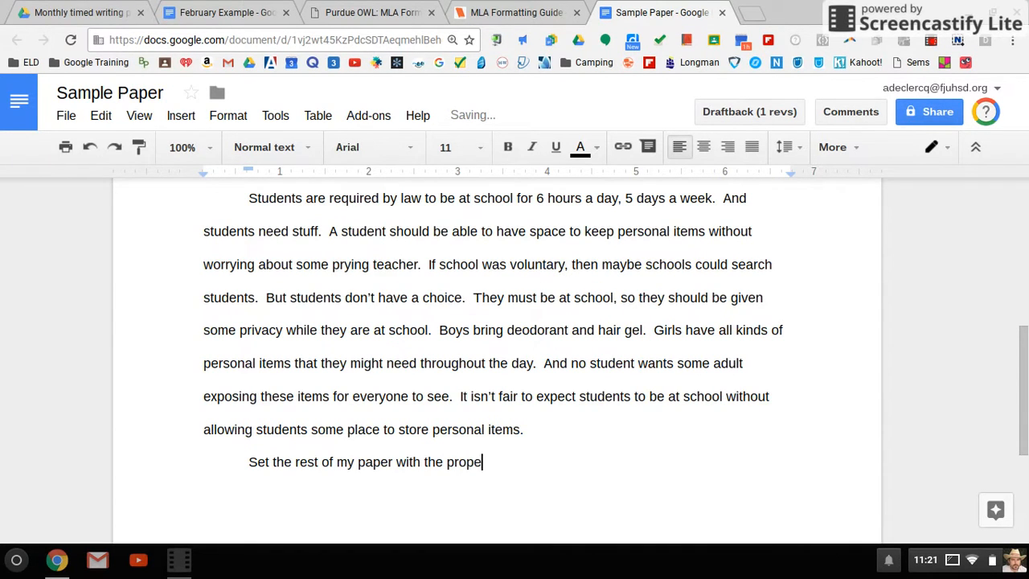
pyautogui.write('r indent.')
# - Examine the left indent and first-line indent markers on the ruler
pyautogui.scroll(4, 561, 410)
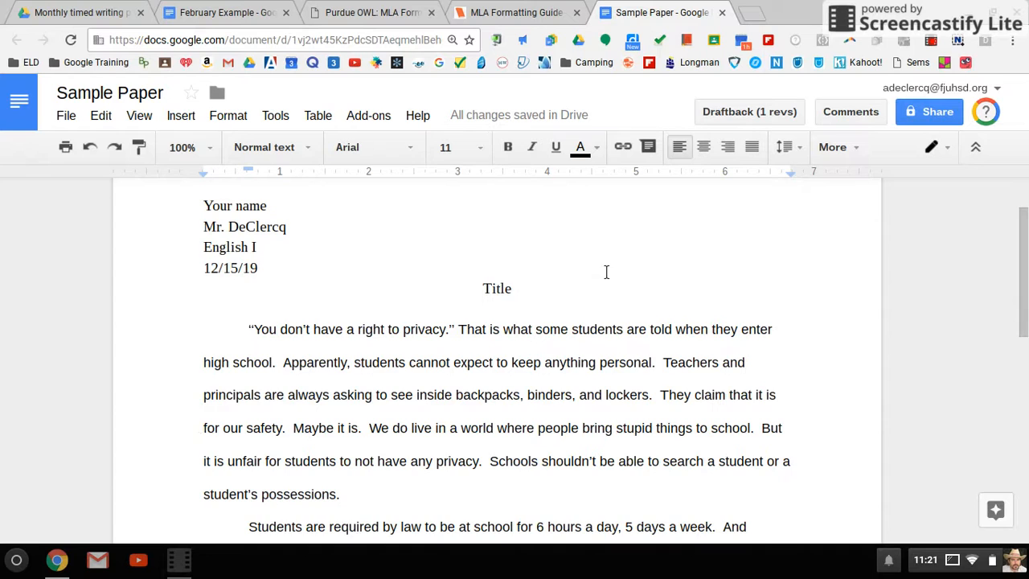
pyautogui.scroll(1, 606, 279)
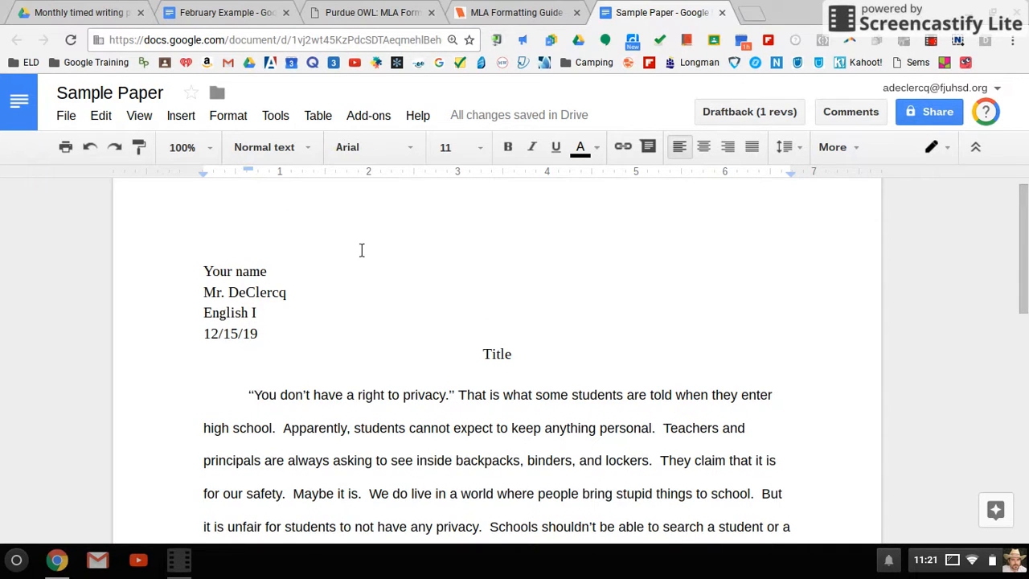
pyautogui.scroll(1, 361, 252)
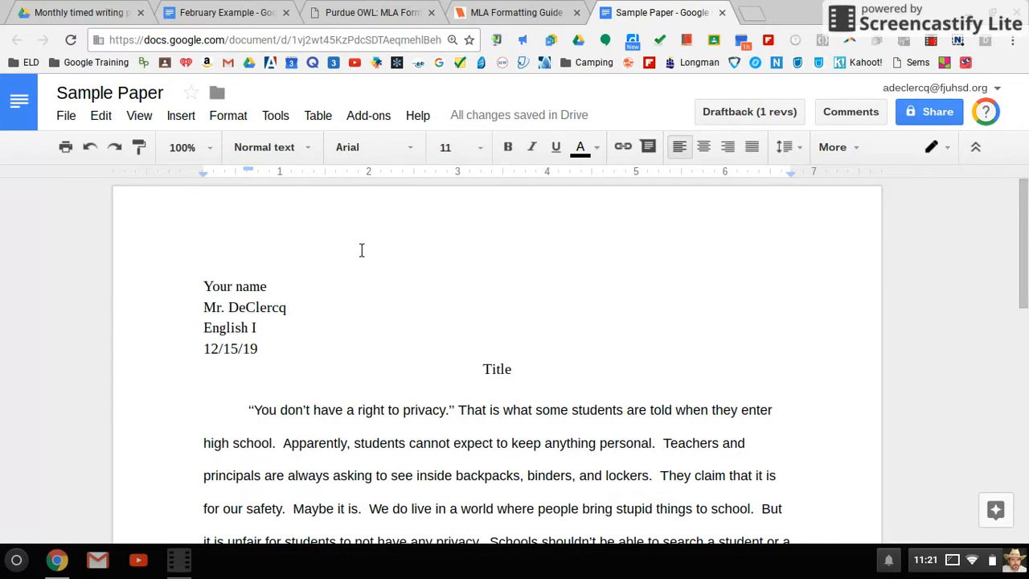
pyautogui.click(204, 175)
pyautogui.click(203, 177)
pyautogui.moveTo(203, 176)
pyautogui.mouseDown()
pyautogui.moveTo(362, 172)
pyautogui.moveTo(247, 170)
pyautogui.mouseUp()
# - Set the line spacing of the first body paragraph to single
pyautogui.scroll(-1, 290, 274)
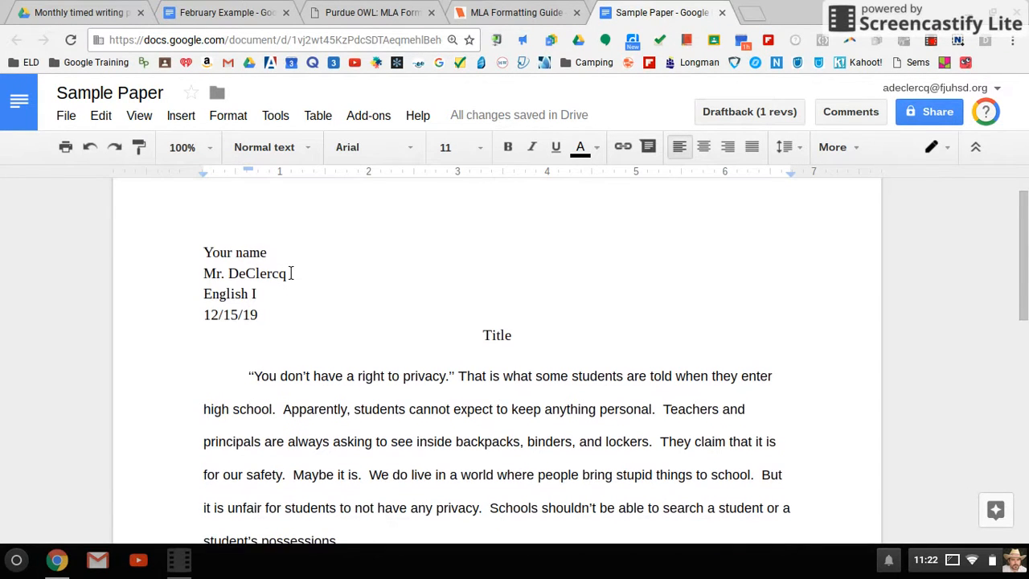
pyautogui.scroll(-3, 290, 273)
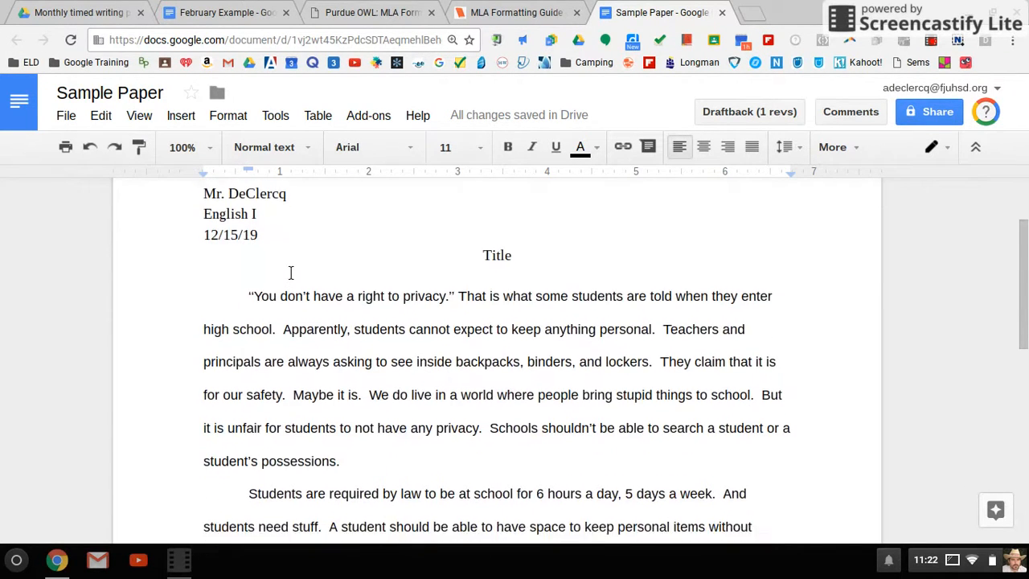
pyautogui.click(252, 255)
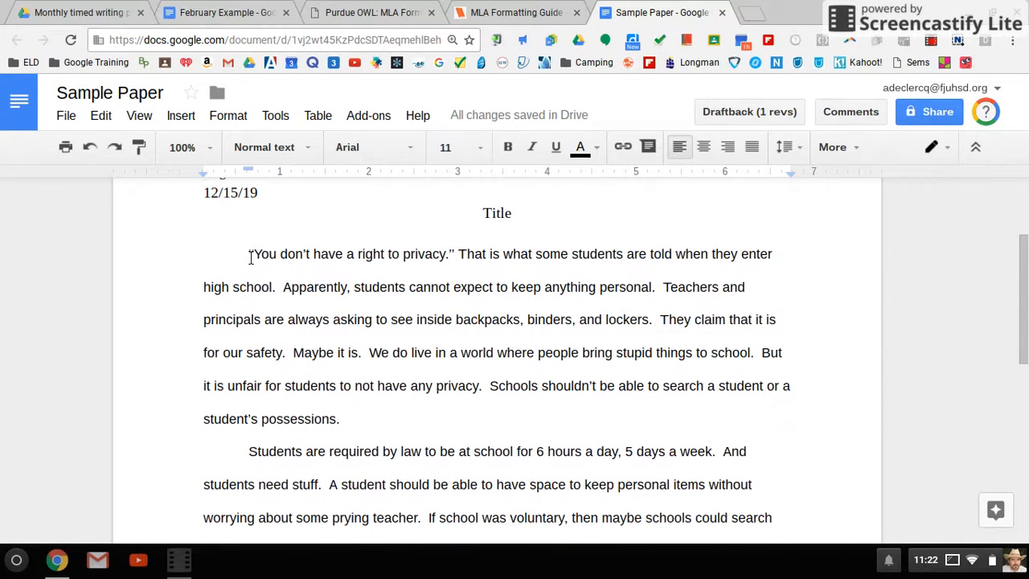
pyautogui.moveTo(252, 256); pyautogui.dragTo(357, 437)
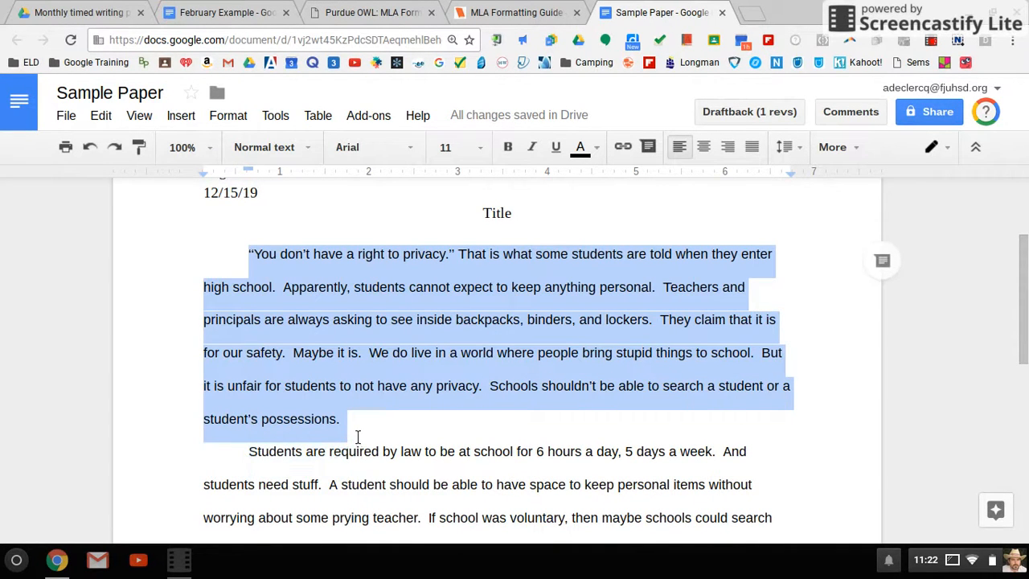
pyautogui.click(796, 149)
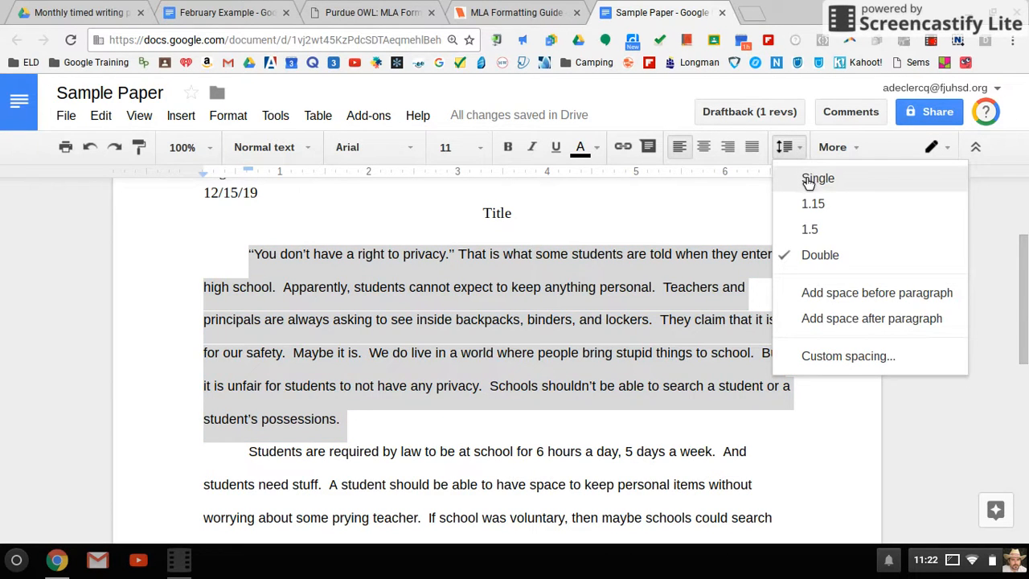
pyautogui.click(808, 179)
# - Try 1.15 line spacing on the first body paragraph and set it back to double
pyautogui.click(785, 146)
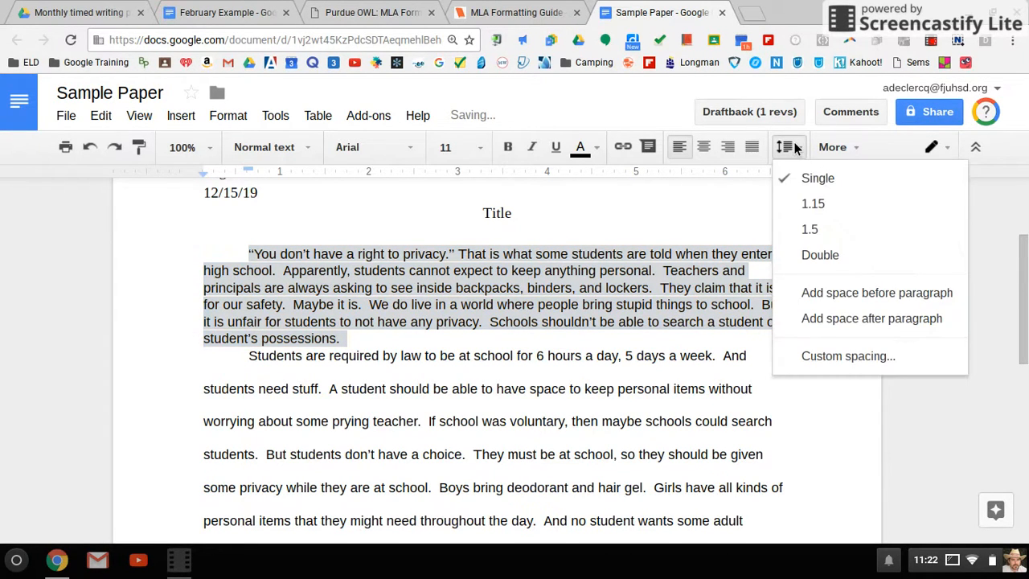
pyautogui.click(814, 214)
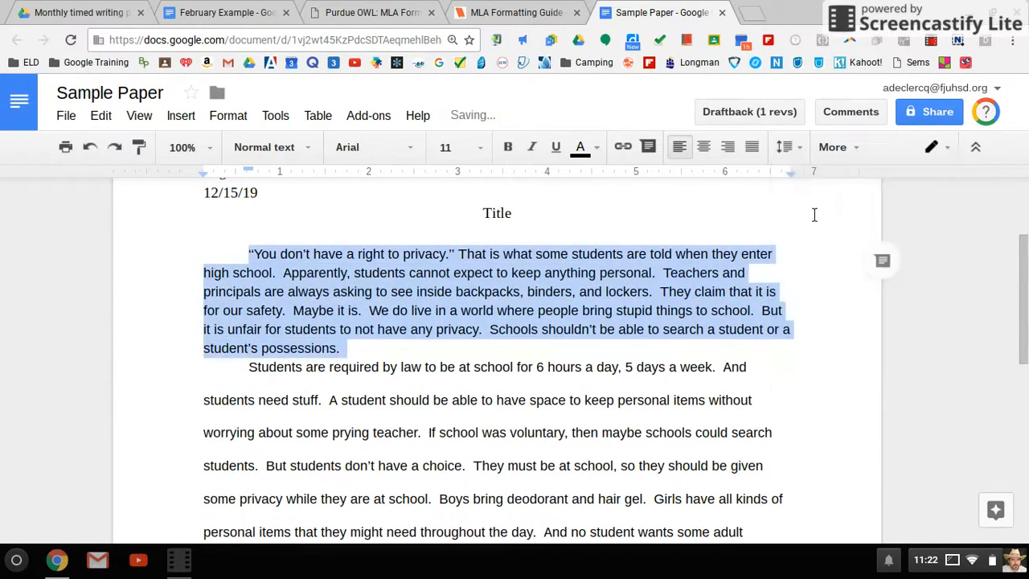
pyautogui.click(792, 146)
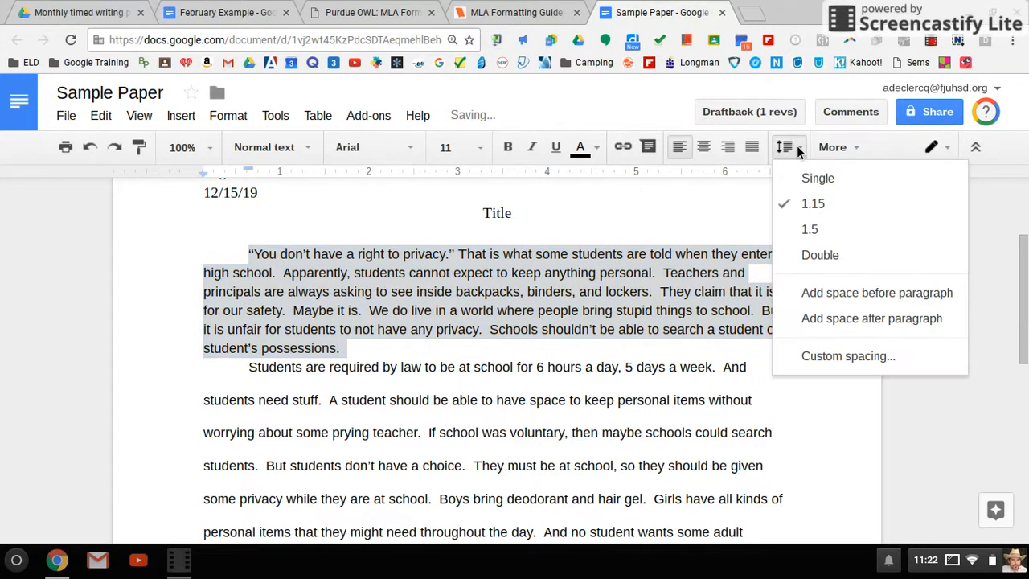
pyautogui.click(819, 256)
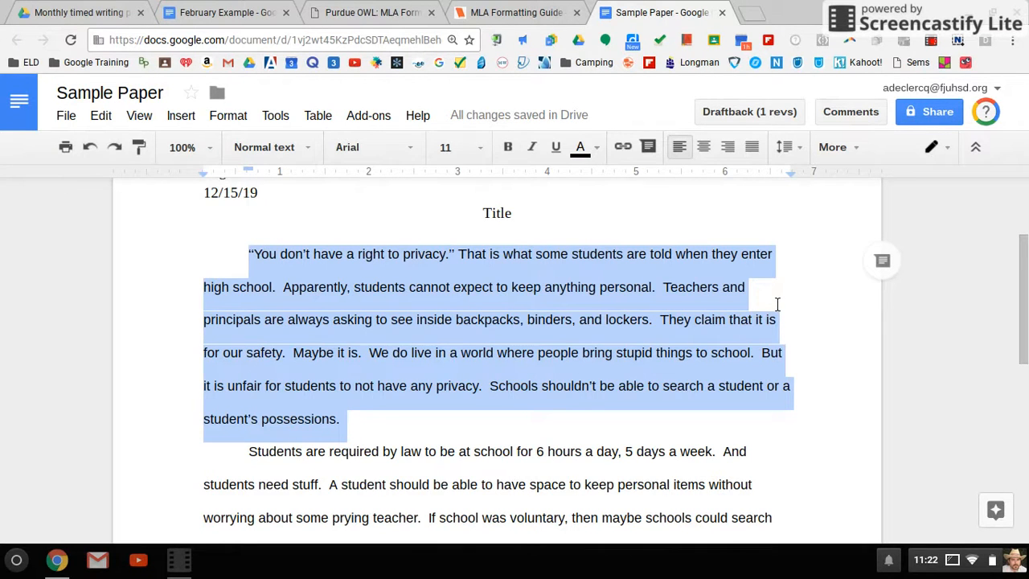
pyautogui.scroll(2, 777, 304)
pyautogui.click(778, 304)
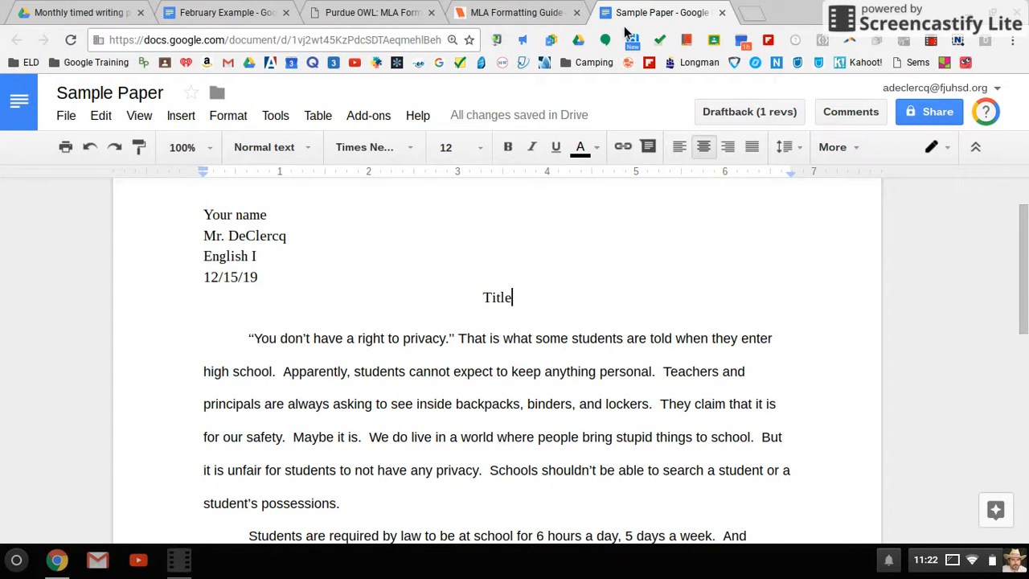
# - Switch to the Purdue OWL page and read its MLA general guidelines, highlighting the one-space-after-periods and 1 inch margin rules
pyautogui.click(368, 12)
pyautogui.scroll(10, 515, 261)
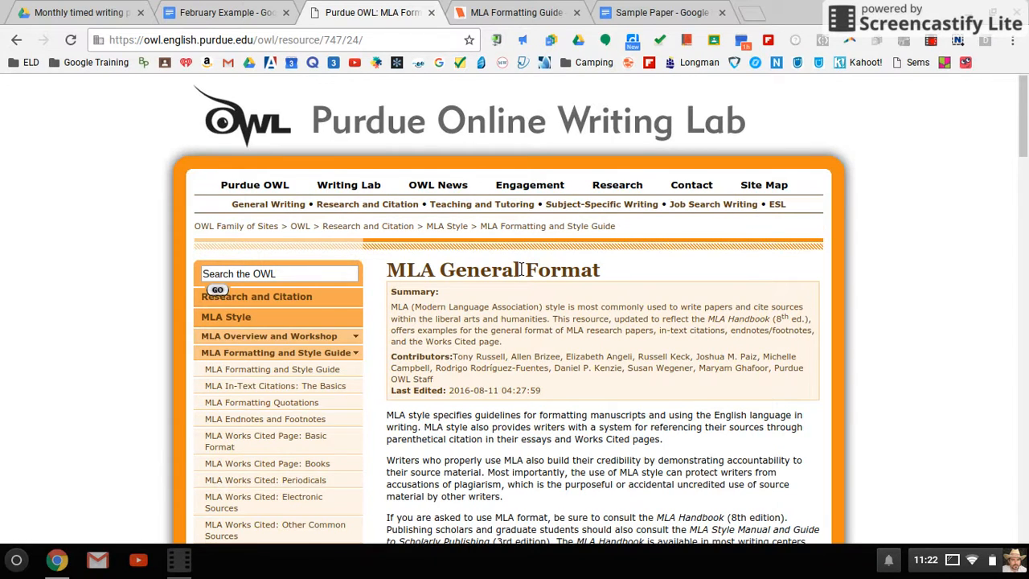
pyautogui.scroll(-3, 520, 269)
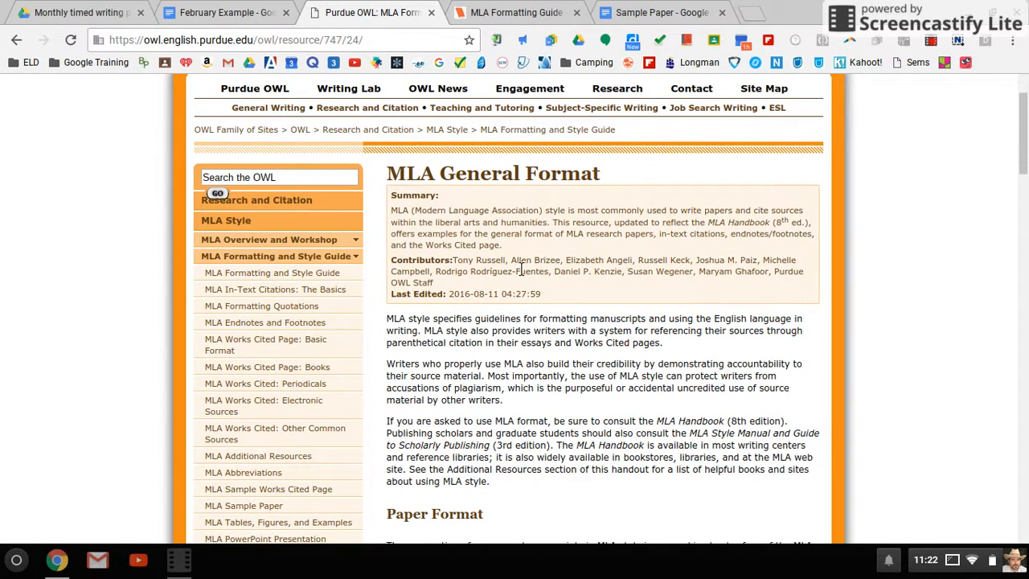
pyautogui.scroll(-3, 520, 271)
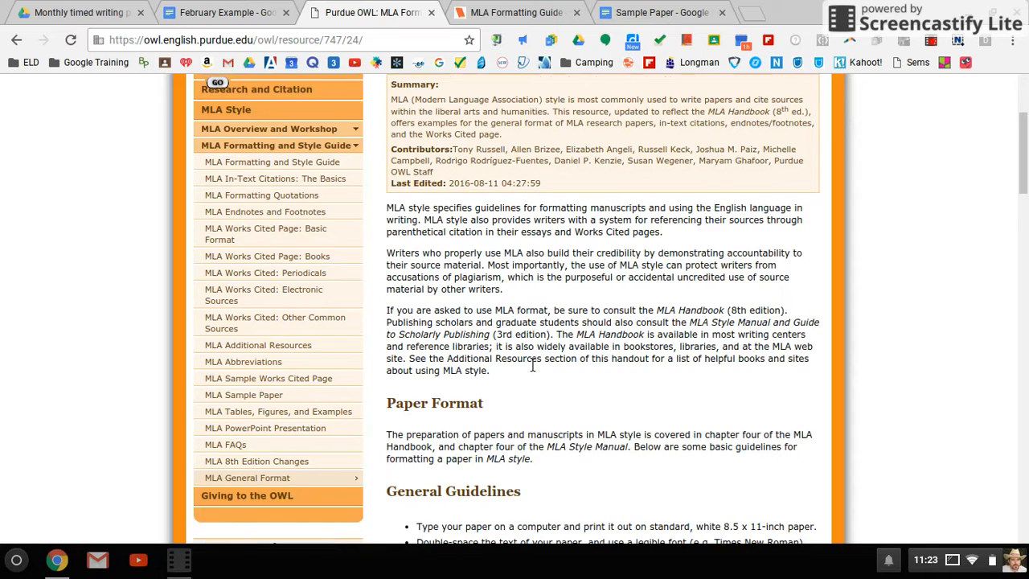
pyautogui.scroll(-2, 531, 361)
pyautogui.scroll(-2, 533, 364)
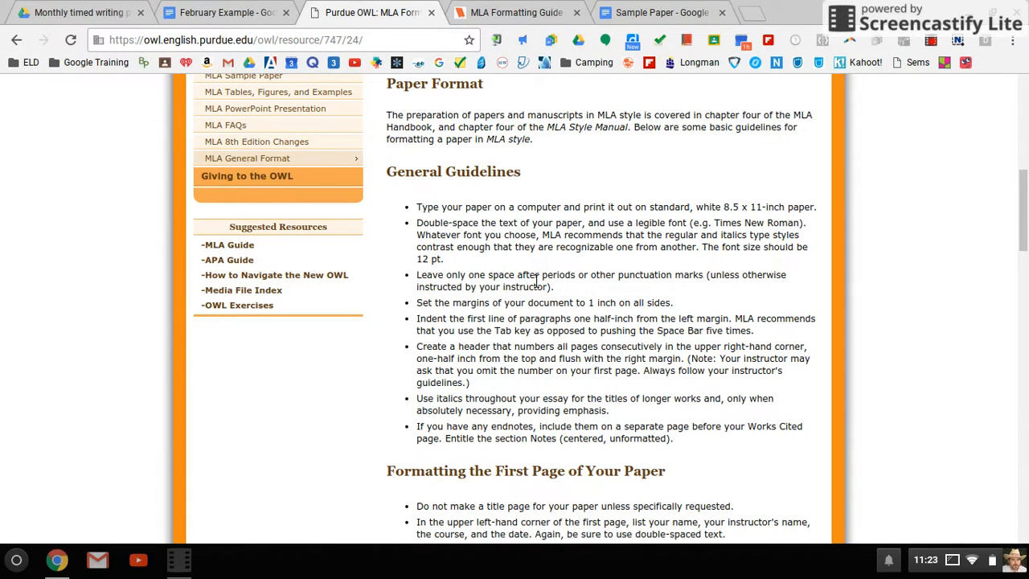
pyautogui.moveTo(447, 282); pyautogui.dragTo(587, 284)
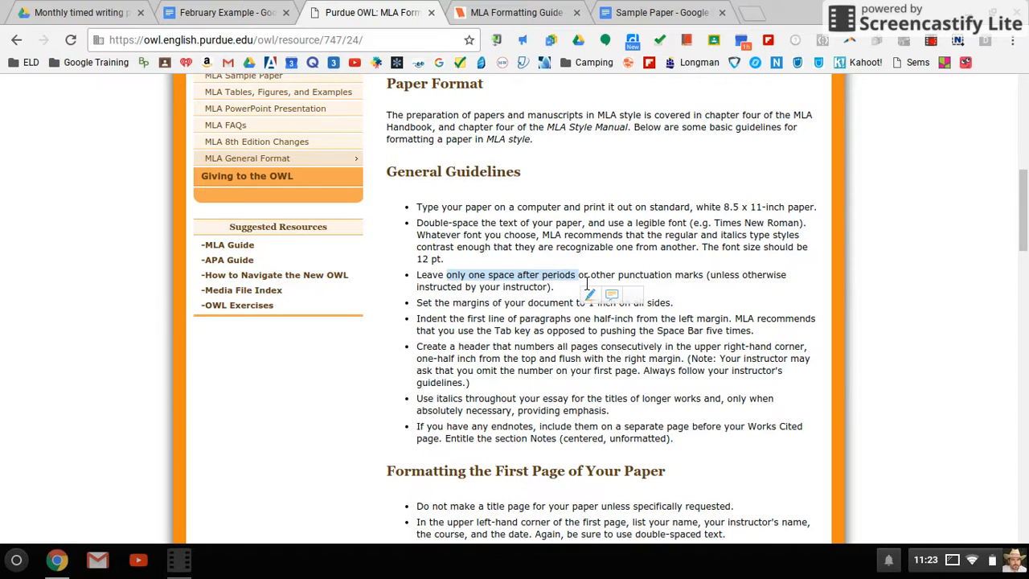
pyautogui.click(532, 312)
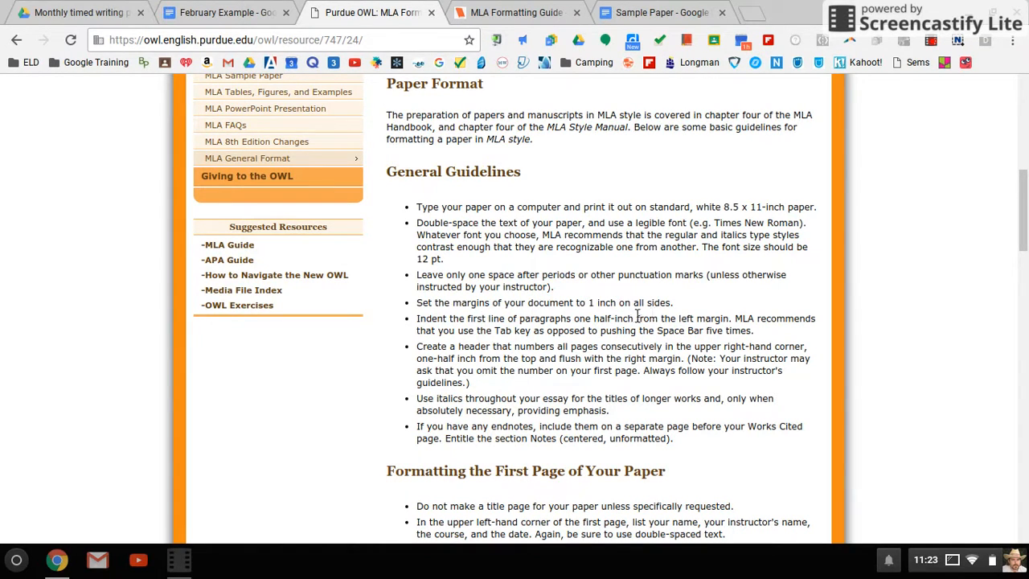
pyautogui.moveTo(588, 306); pyautogui.dragTo(633, 313)
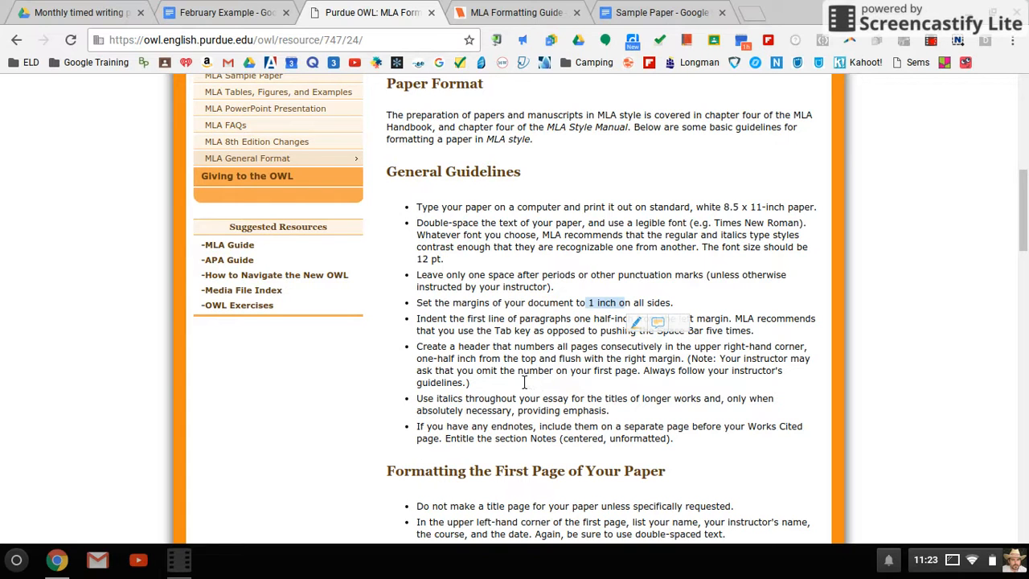
# - Switch to the EasyBib MLA Formatting Guide and read its general guidelines and header instructions
pyautogui.click(526, 10)
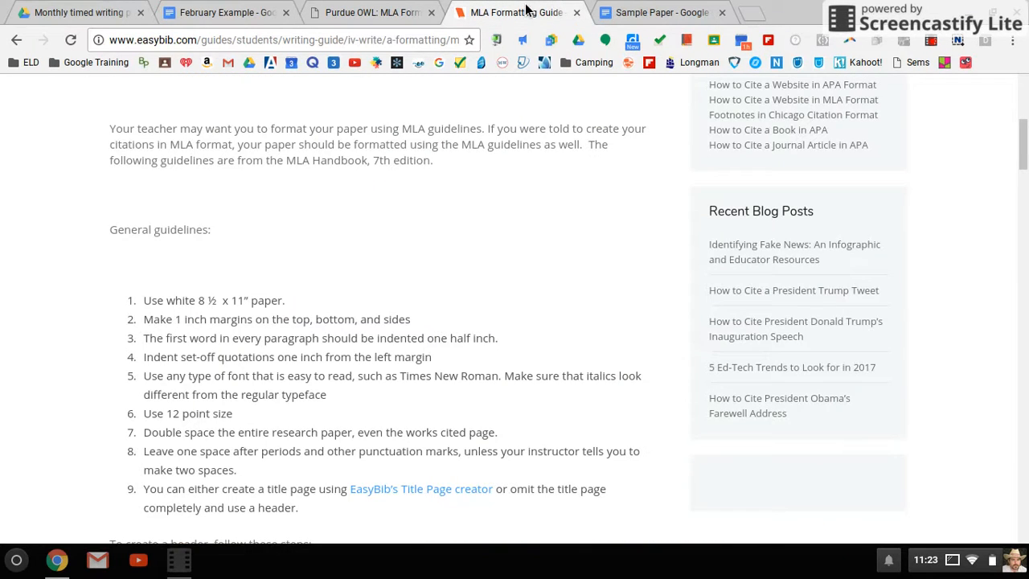
pyautogui.scroll(4, 471, 183)
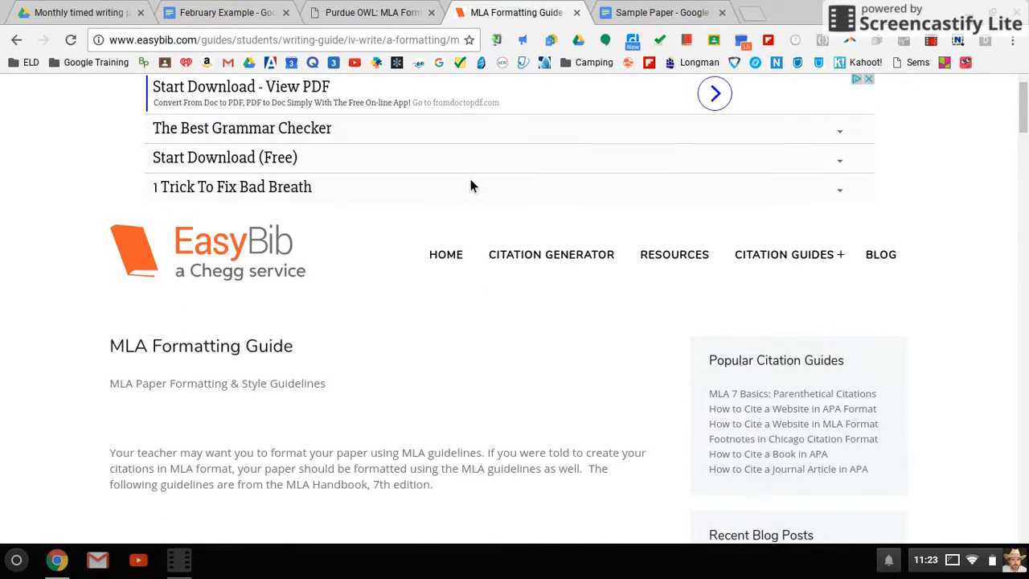
pyautogui.scroll(-4, 471, 187)
pyautogui.scroll(-2, 471, 185)
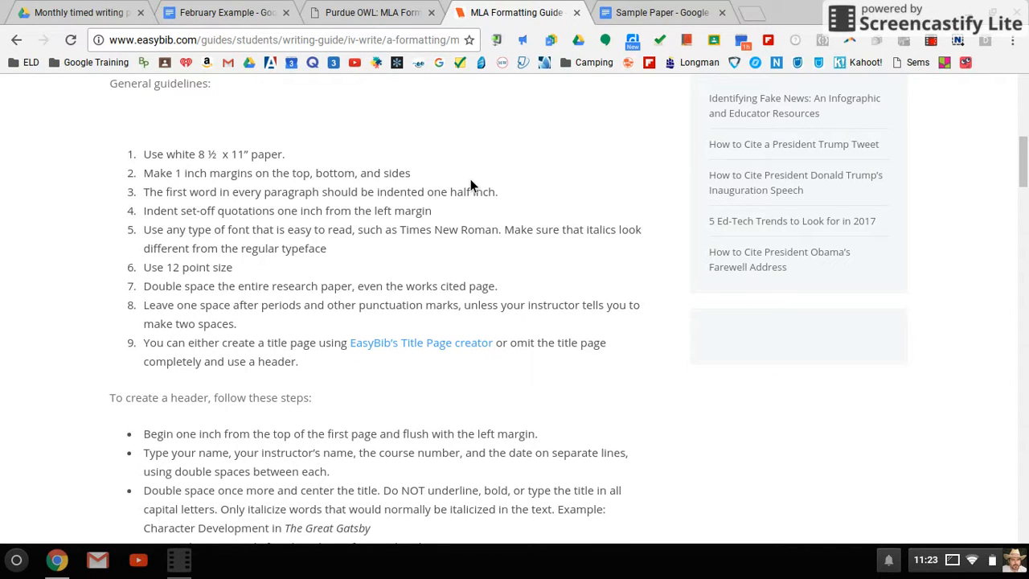
# - Return to the Sample Paper document and review its heading lines, centered title and first-line indents of the body paragraphs
pyautogui.click(643, 12)
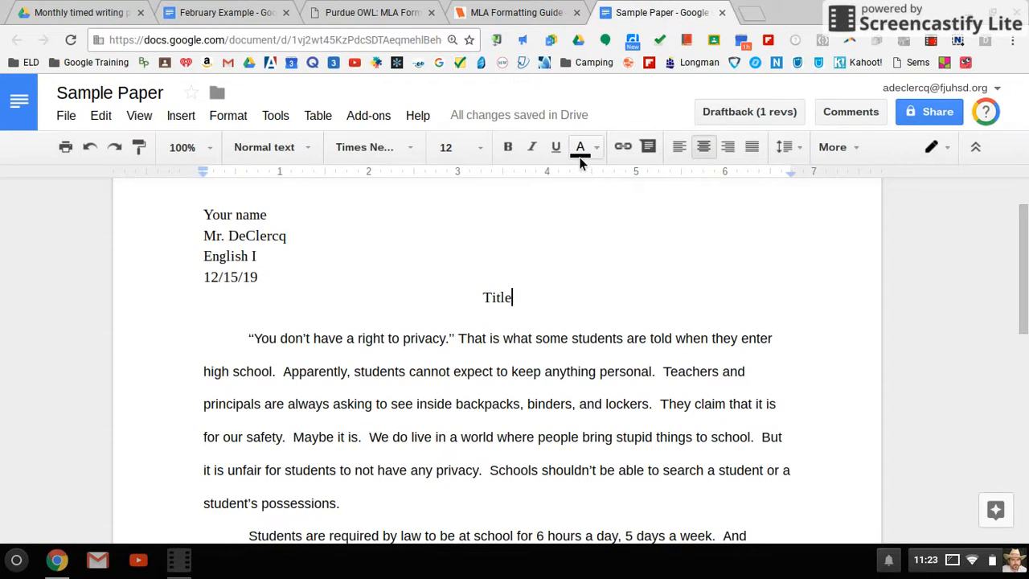
pyautogui.scroll(1, 588, 236)
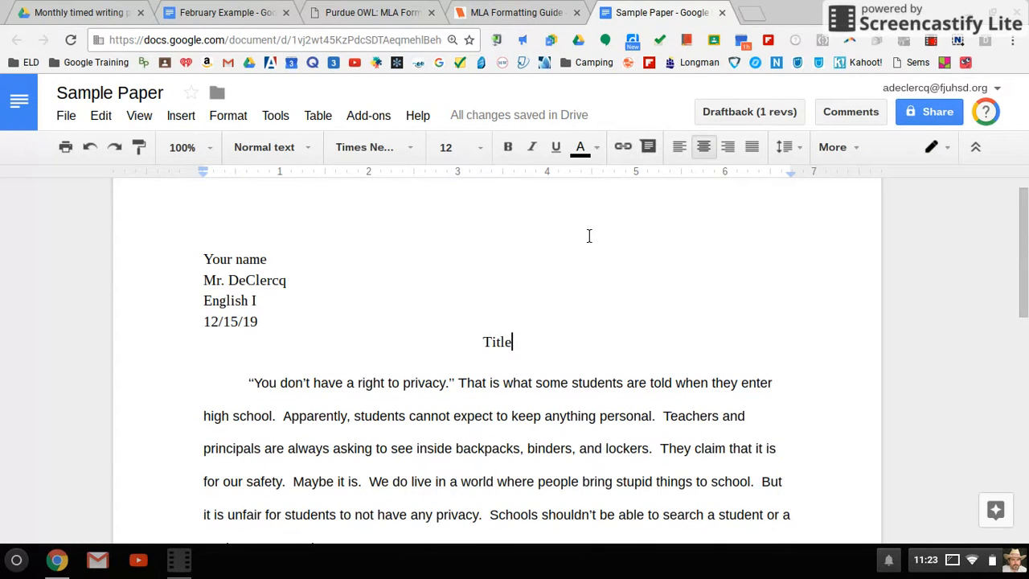
pyautogui.click(206, 263)
pyautogui.moveTo(206, 262); pyautogui.dragTo(270, 340)
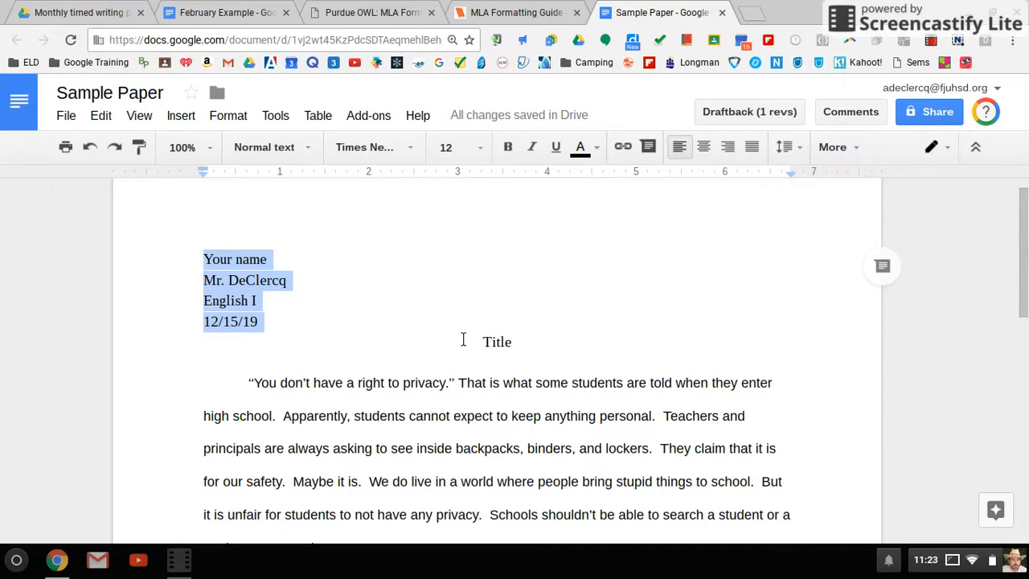
pyautogui.doubleClick(490, 342)
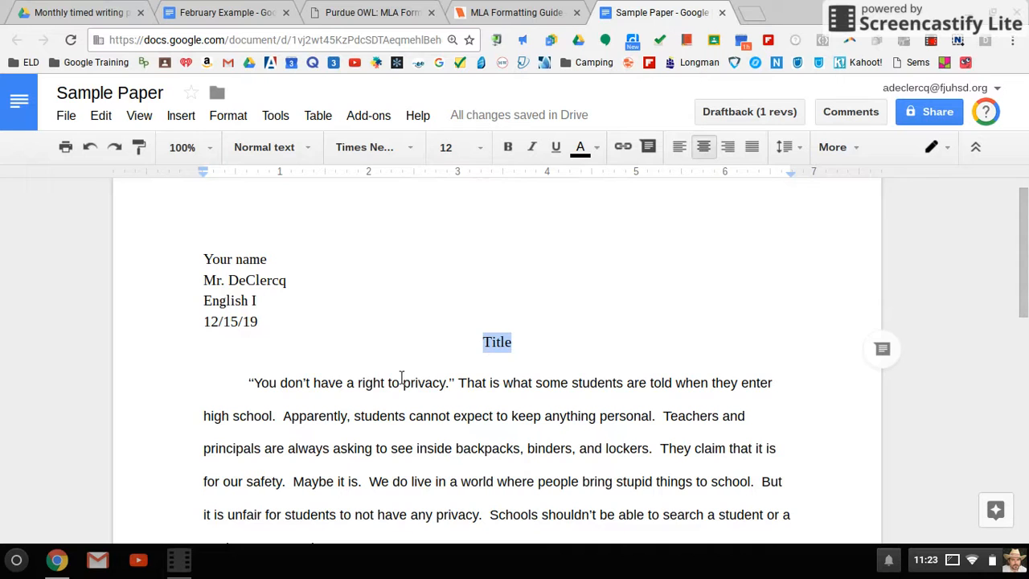
pyautogui.click(232, 381)
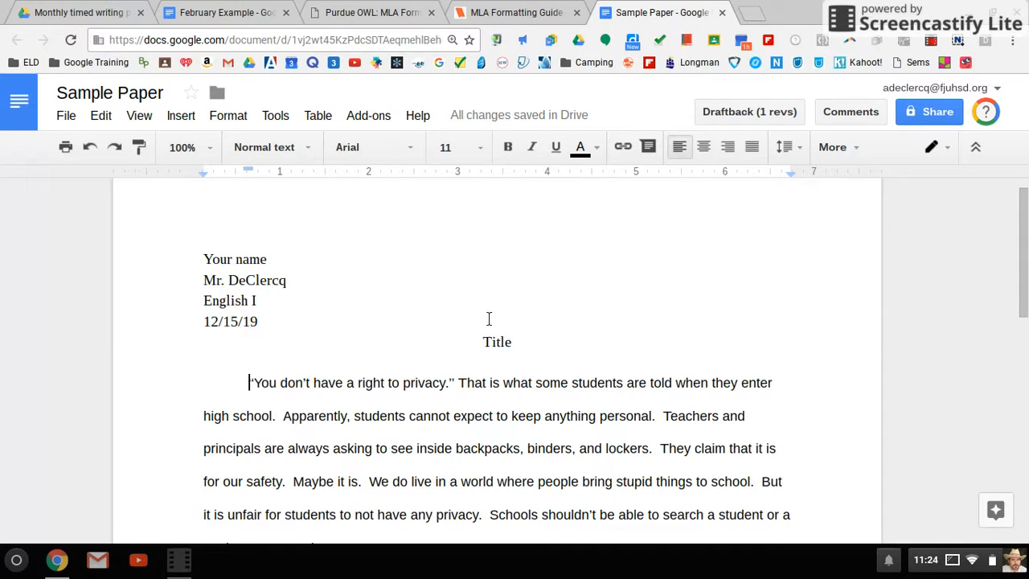
pyautogui.scroll(-3, 250, 398)
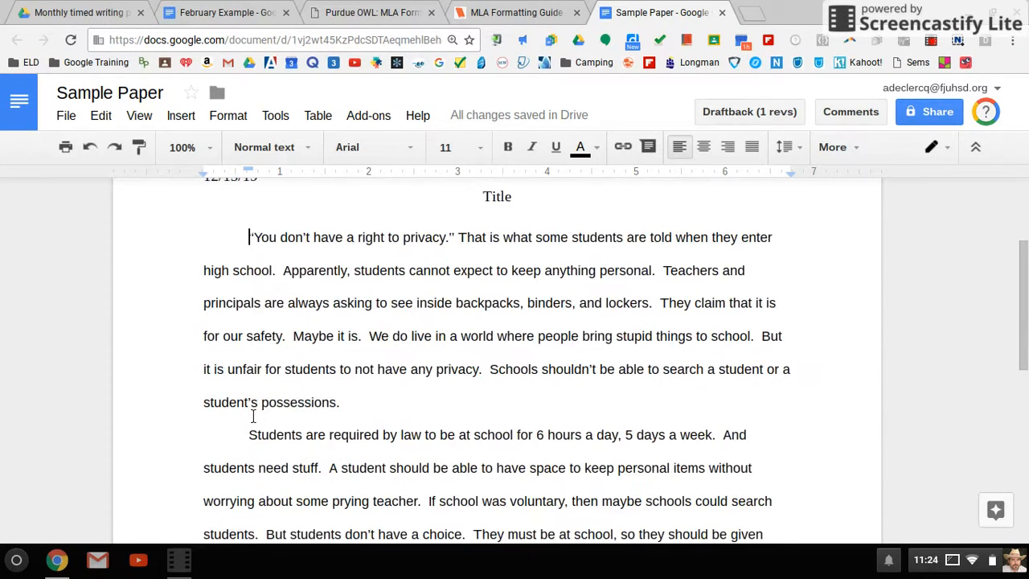
pyautogui.scroll(-1, 253, 416)
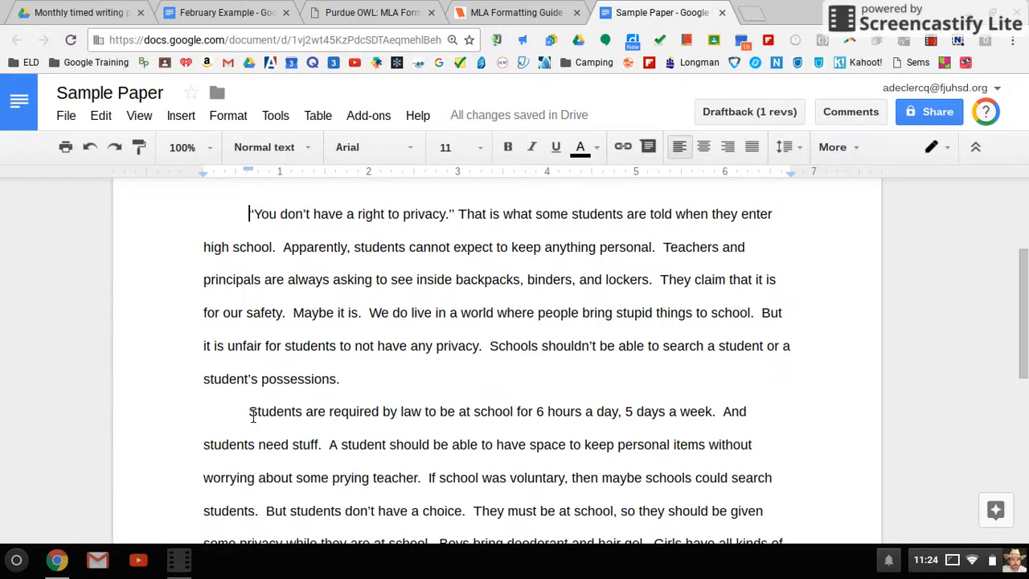
pyautogui.scroll(2, 253, 416)
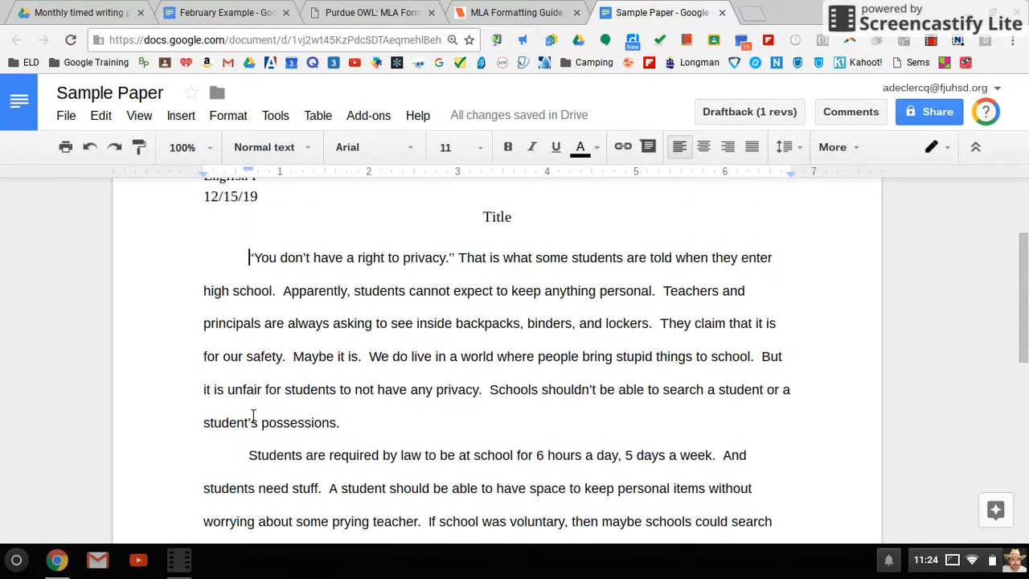